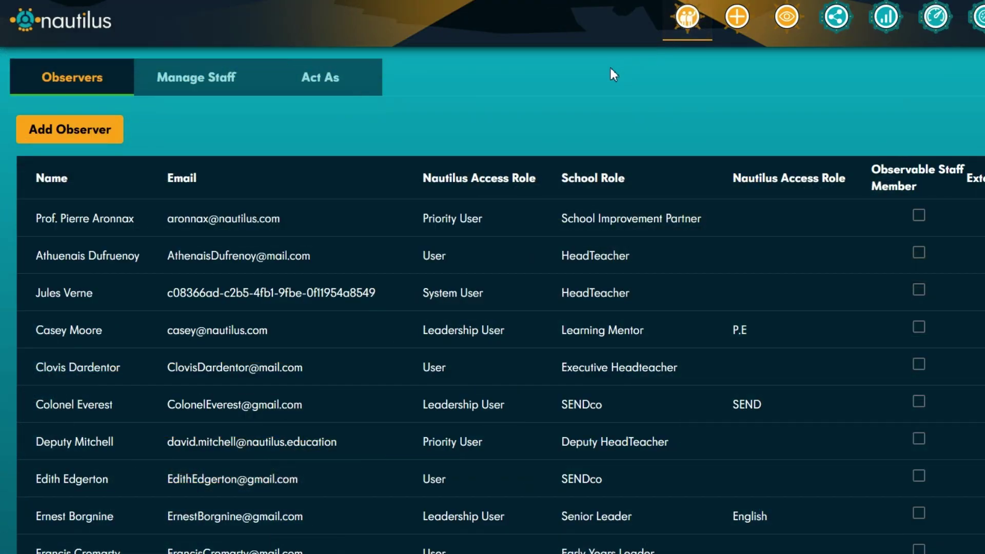
# Step: Add a new observer as an observable Subject Leader with Leadership User access
pyautogui.click(94, 132)
pyautogui.click(462, 266)
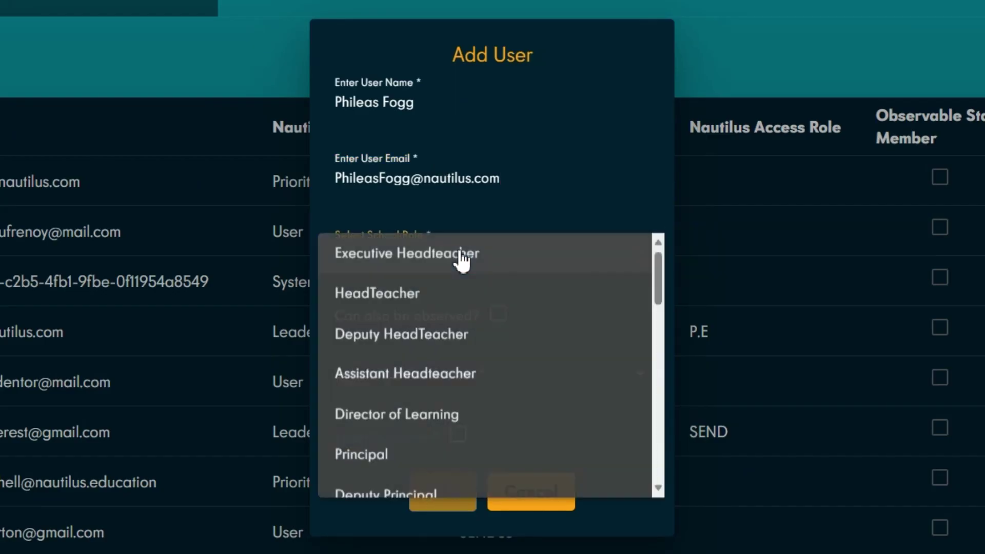
pyautogui.scroll(-2, 402, 420)
pyautogui.scroll(-2, 402, 420)
pyautogui.scroll(-2, 402, 420)
pyautogui.click(401, 425)
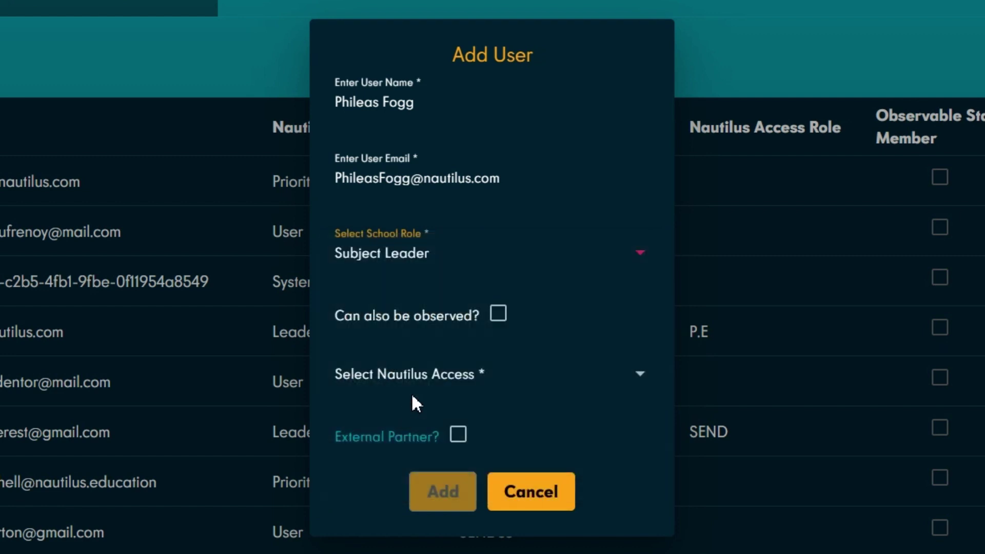
pyautogui.click(498, 315)
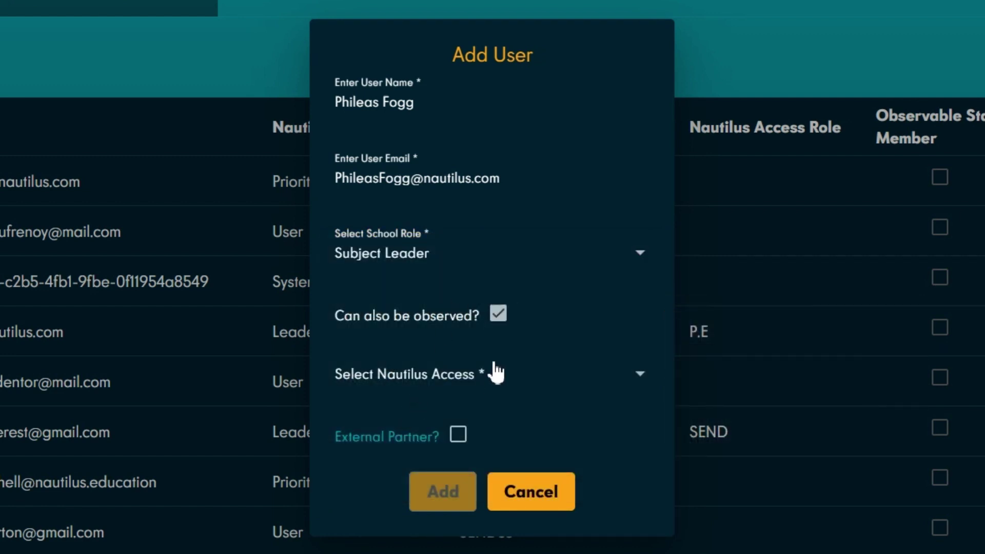
pyautogui.click(497, 378)
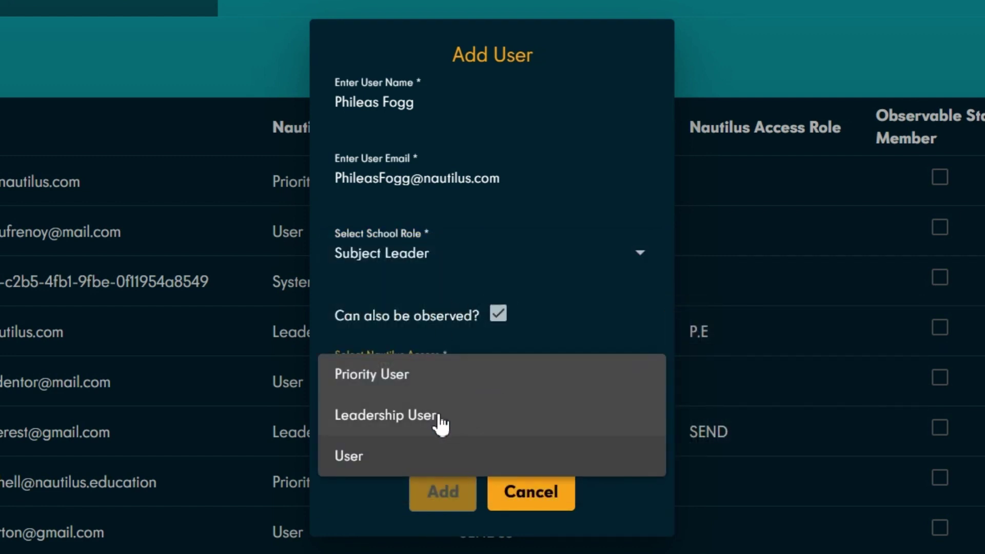
pyautogui.click(408, 418)
# Step: Mark them as subject leader responsible for Science and DT
pyautogui.click(557, 416)
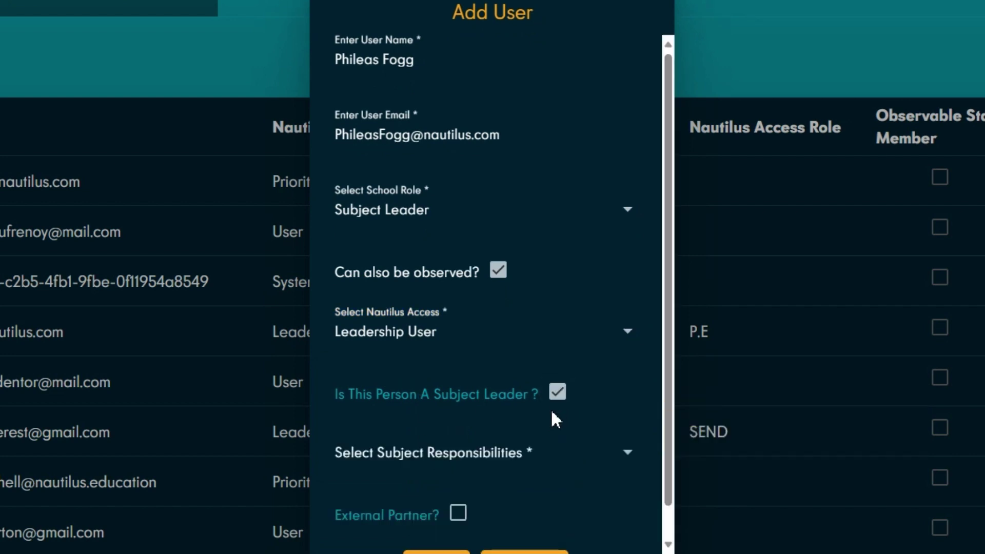
pyautogui.click(452, 459)
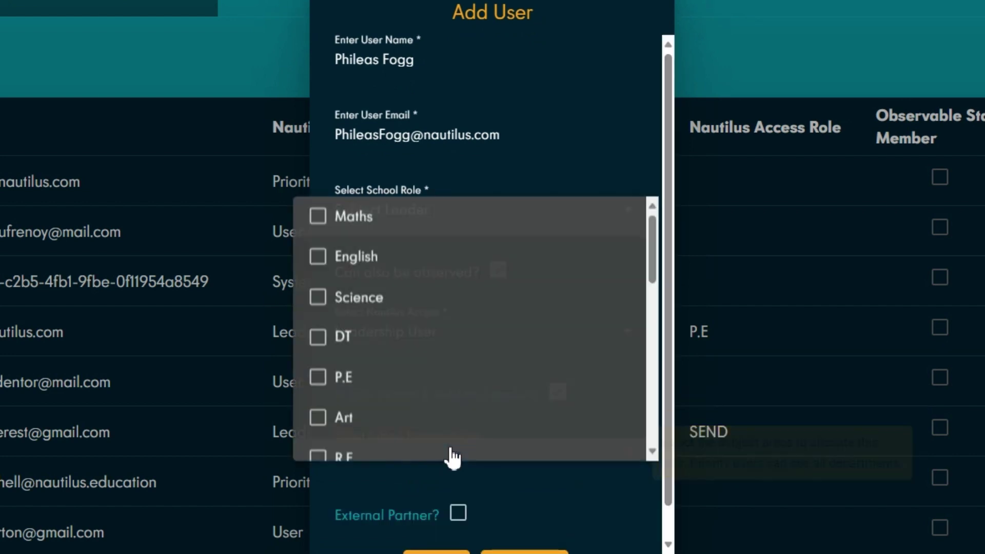
pyautogui.click(317, 297)
pyautogui.click(318, 336)
pyautogui.click(622, 512)
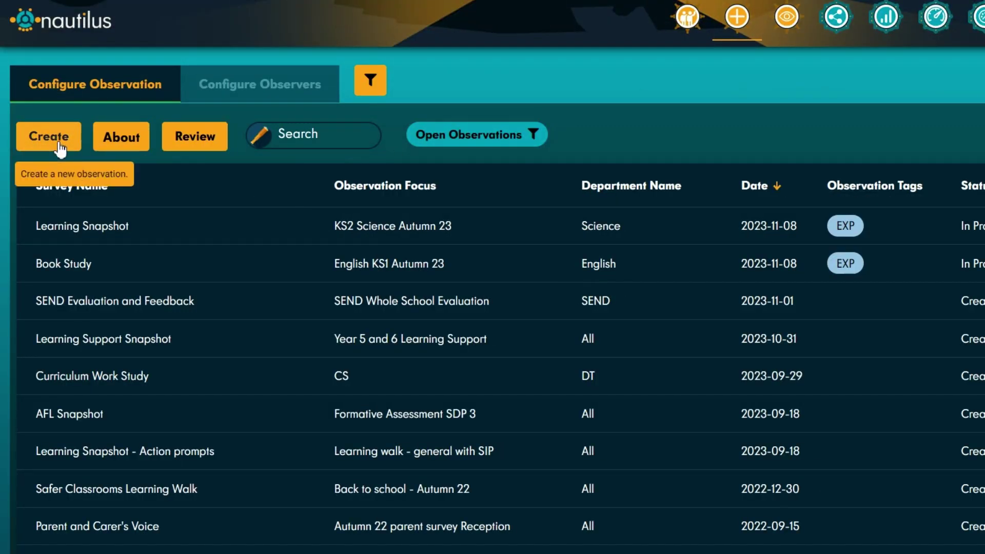
# Step: Create and save a KS2 English Learning Snapshot for English, tagged Writing
pyautogui.click(33, 146)
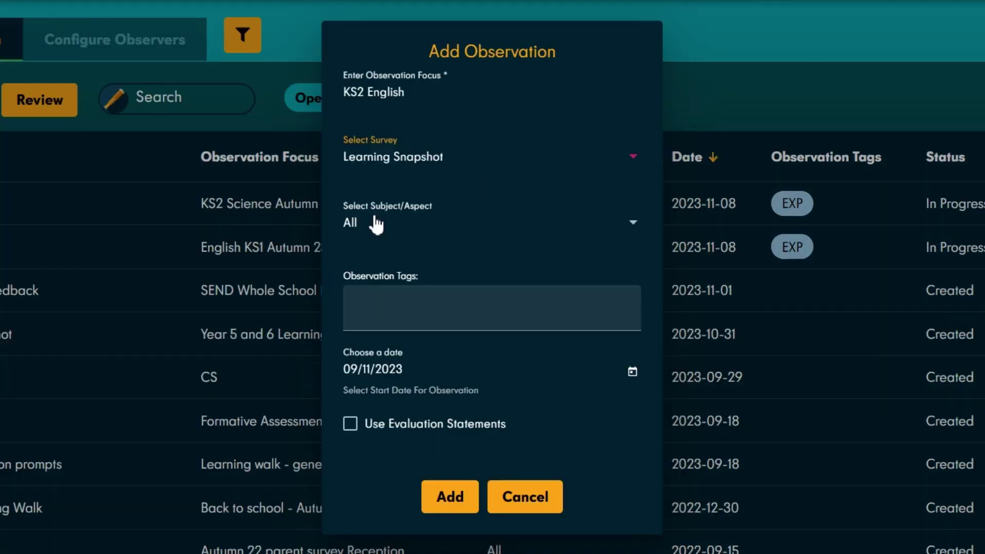
pyautogui.click(485, 242)
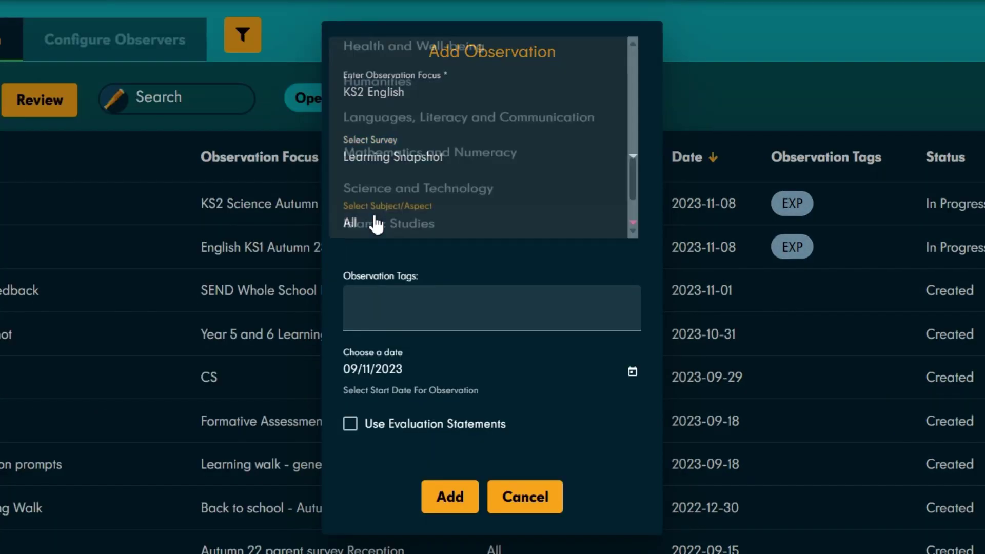
pyautogui.moveTo(650, 170); pyautogui.dragTo(658, 18)
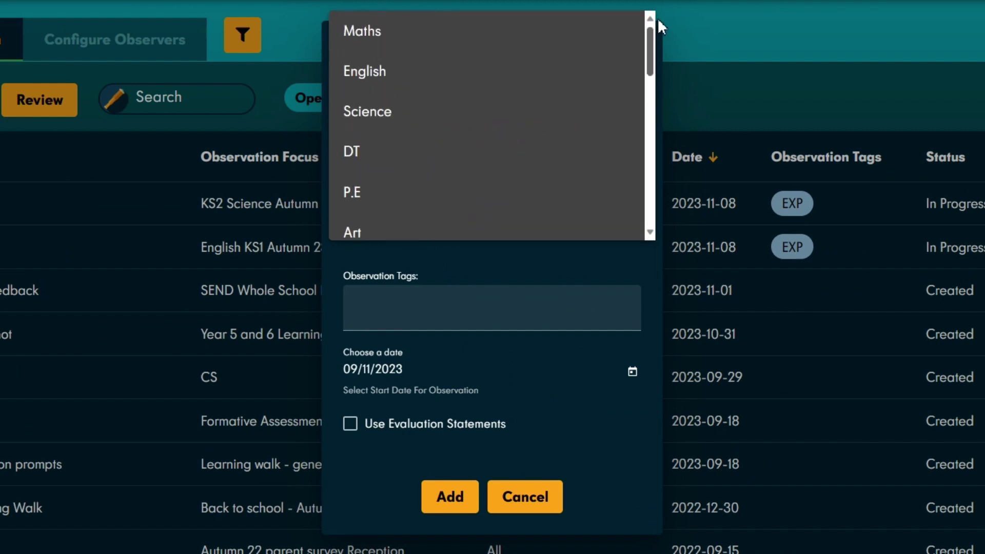
pyautogui.click(431, 74)
pyautogui.click(422, 310)
pyautogui.write('Writin')
pyautogui.click(486, 521)
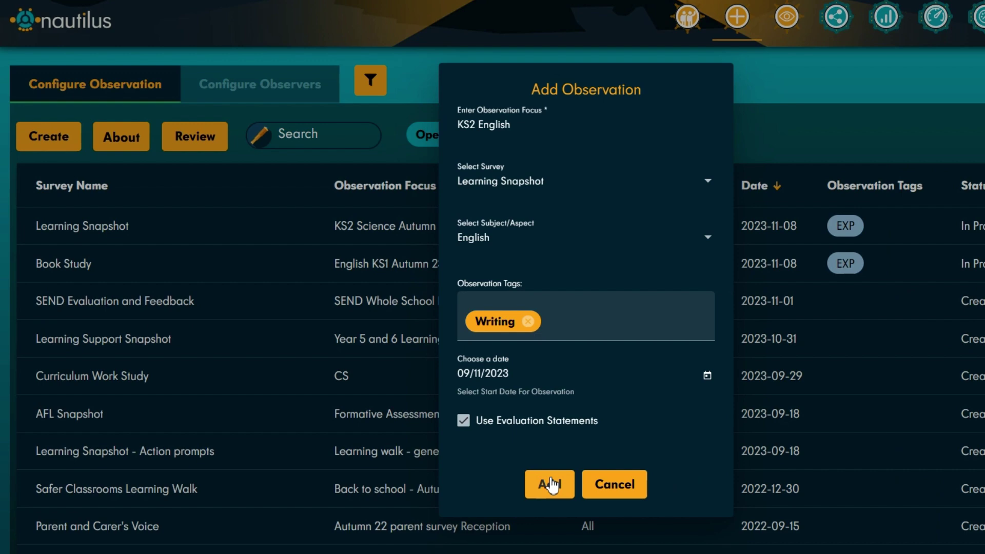
pyautogui.click(551, 485)
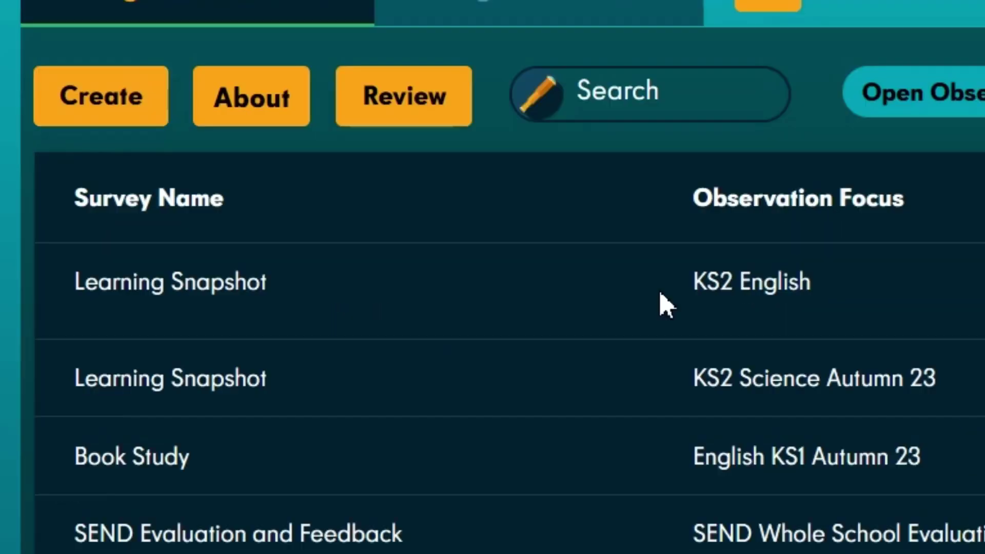
# Step: Add Pierre Aronnax and Jules Verne as observers of the KS2 English observation
pyautogui.click(320, 231)
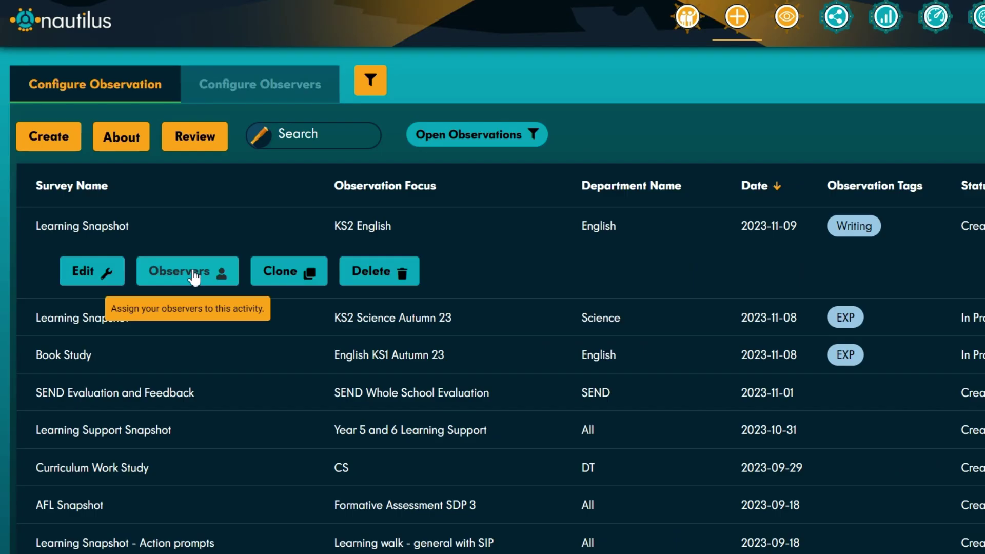
pyautogui.click(195, 274)
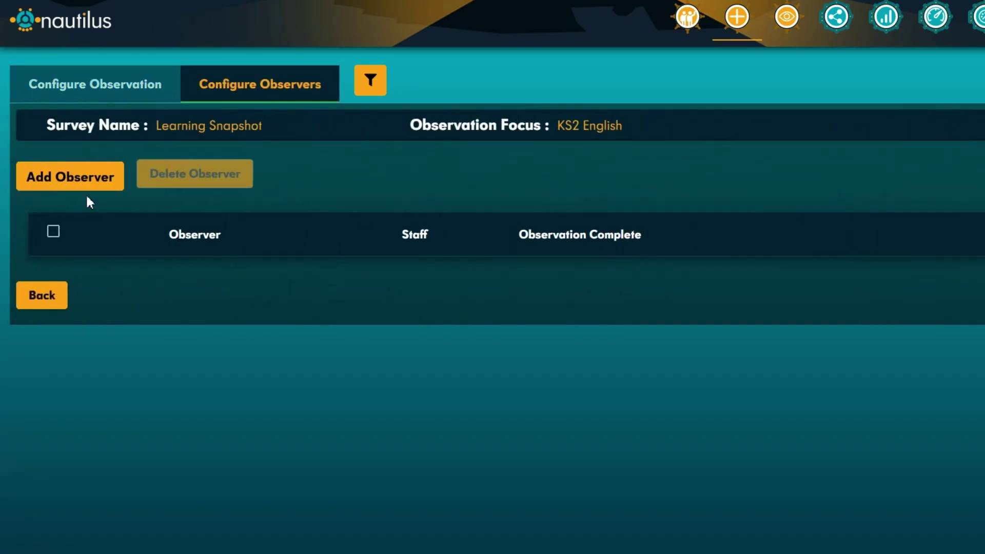
pyautogui.click(68, 183)
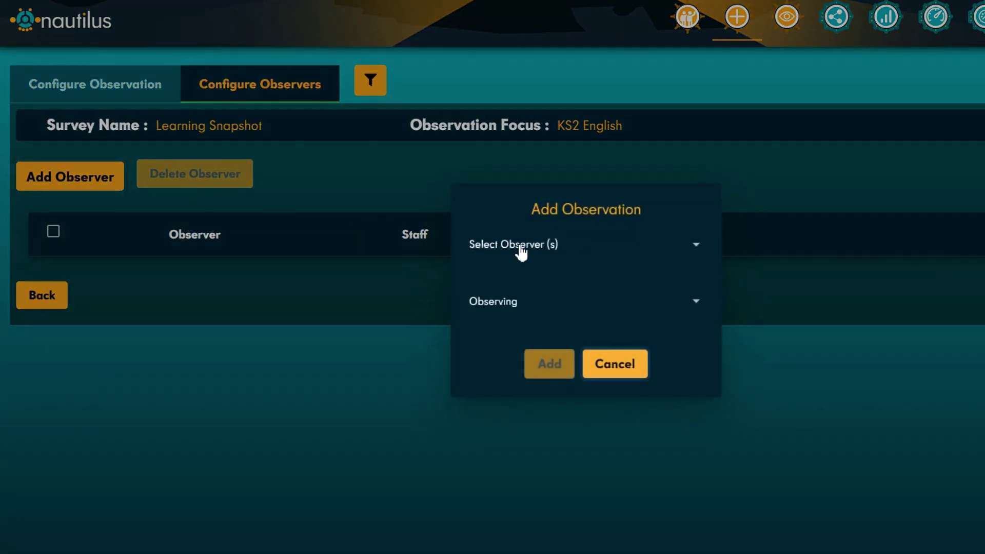
pyautogui.click(521, 251)
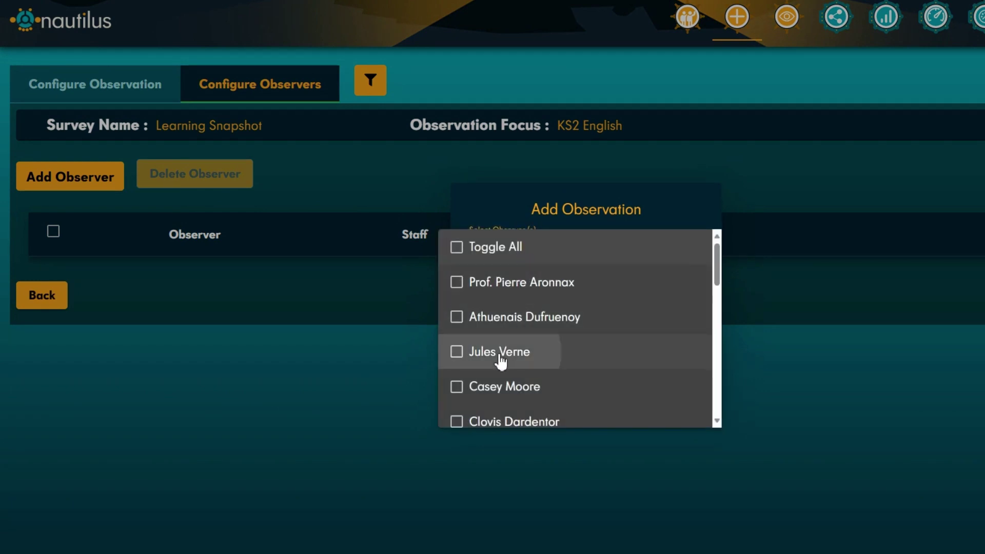
pyautogui.click(500, 357)
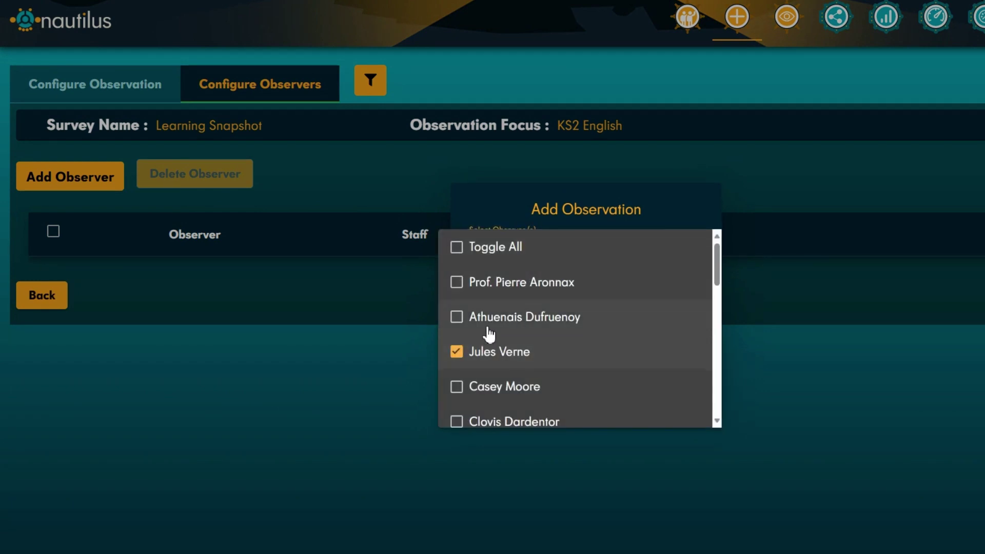
pyautogui.click(486, 291)
pyautogui.click(493, 200)
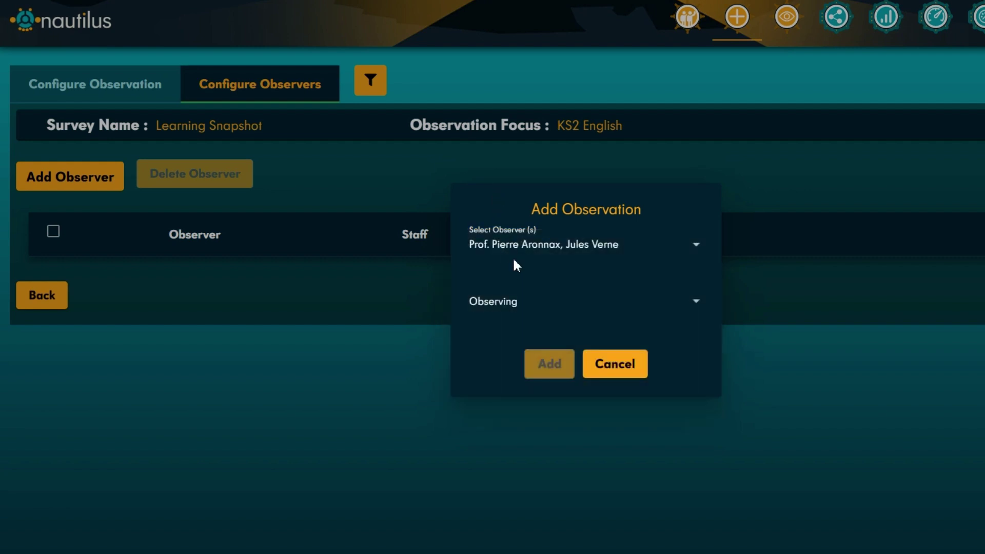
# Step: Choose four staff members for them to observe and save the assignments
pyautogui.click(514, 297)
pyautogui.click(496, 386)
pyautogui.scroll(-1, 500, 462)
pyautogui.click(495, 456)
pyautogui.scroll(-2, 682, 465)
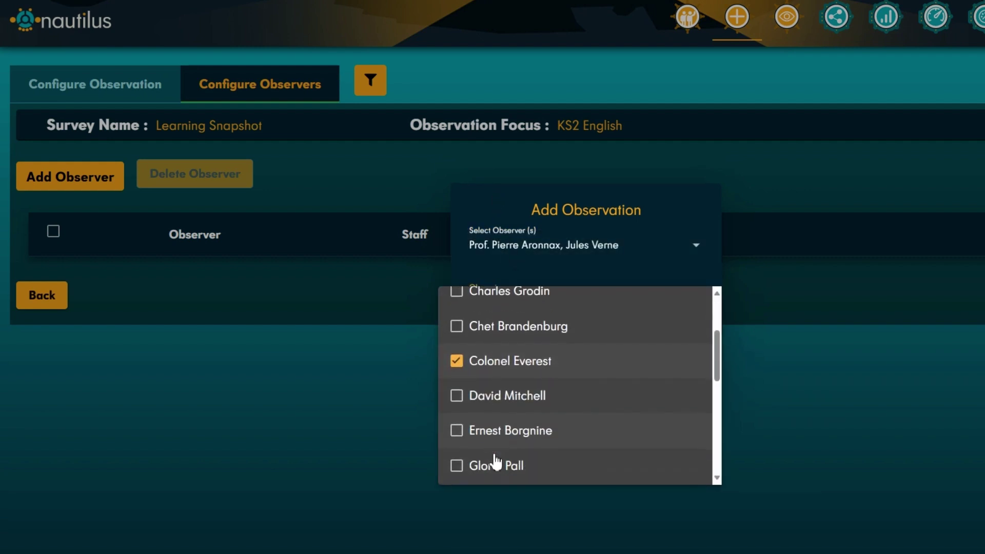
pyautogui.scroll(-2, 557, 459)
pyautogui.click(496, 411)
pyautogui.scroll(-2, 490, 418)
pyautogui.scroll(-2, 490, 418)
pyautogui.scroll(-1, 488, 418)
pyautogui.click(490, 432)
pyautogui.click(514, 265)
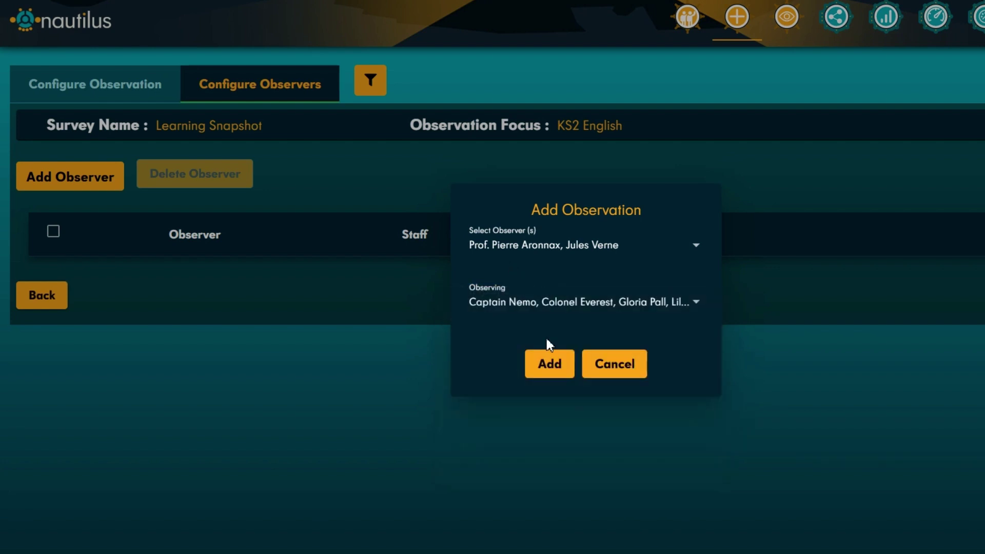
pyautogui.click(549, 359)
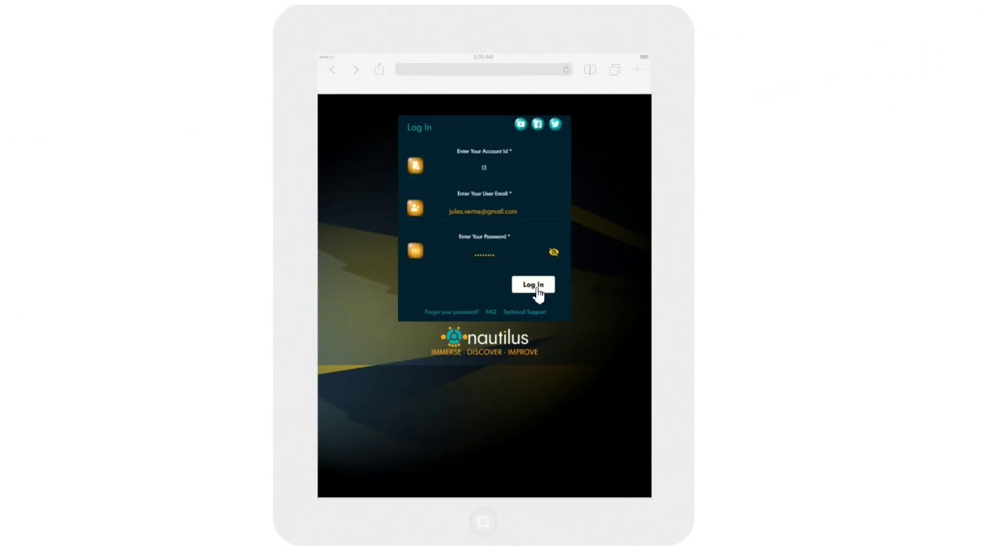
# Step: Sign in and rate Pupil Contributions and Value as Sustain this, with a comment
pyautogui.click(534, 284)
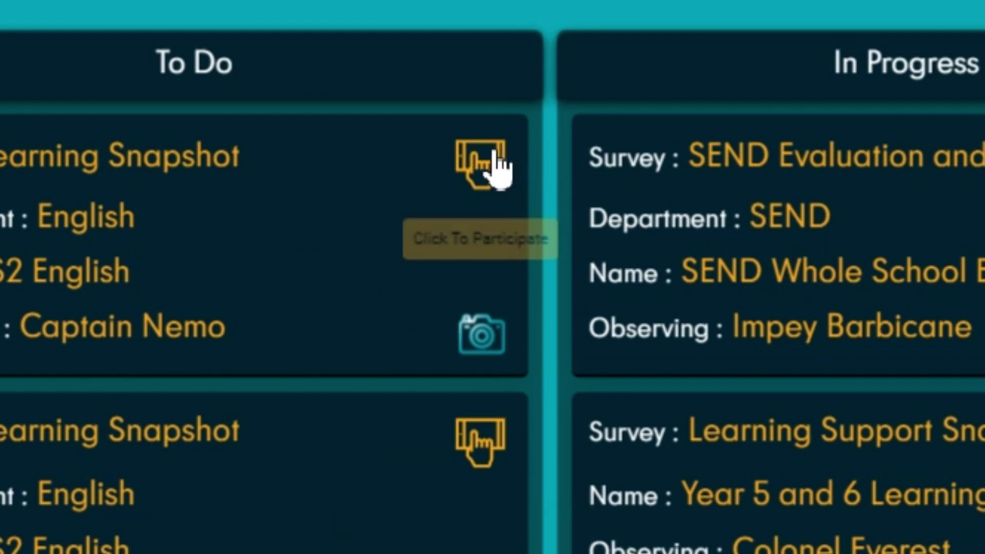
pyautogui.click(493, 158)
pyautogui.scroll(-1, 489, 400)
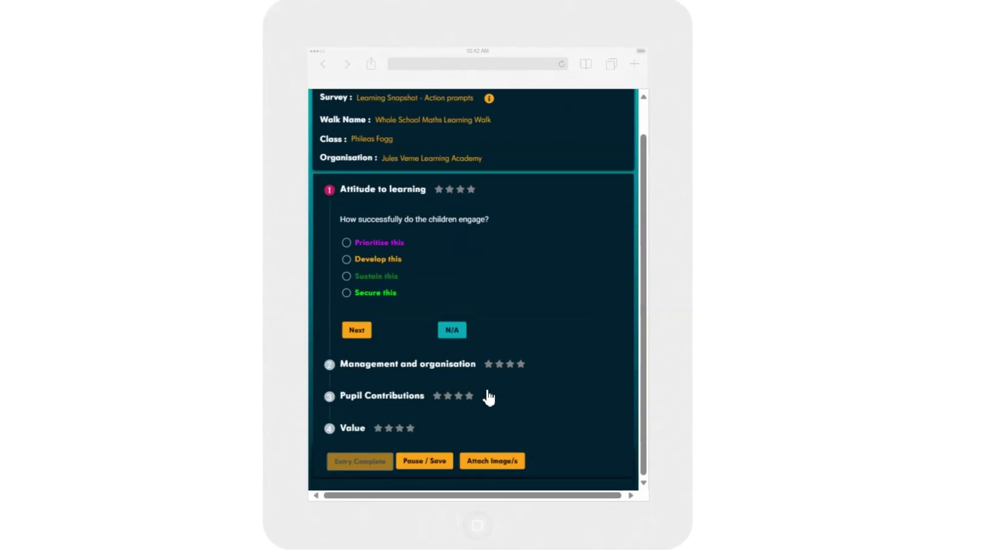
pyautogui.click(367, 393)
pyautogui.click(330, 298)
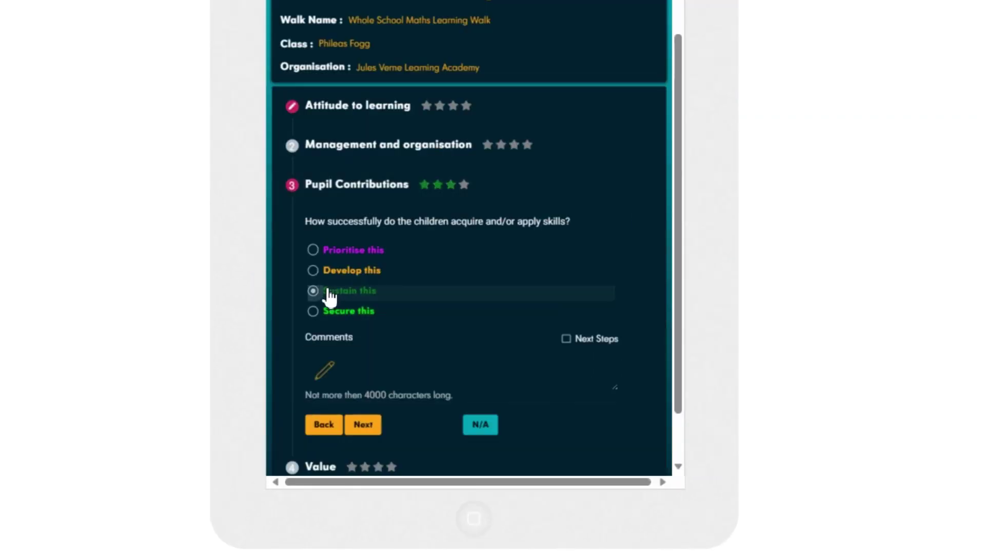
pyautogui.click(387, 383)
pyautogui.write('u')
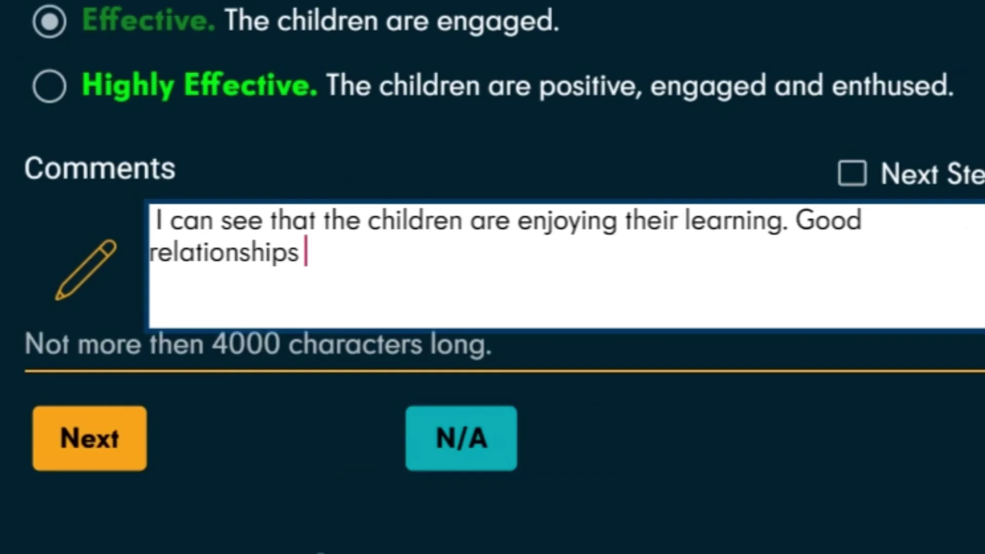
pyautogui.write('nder')
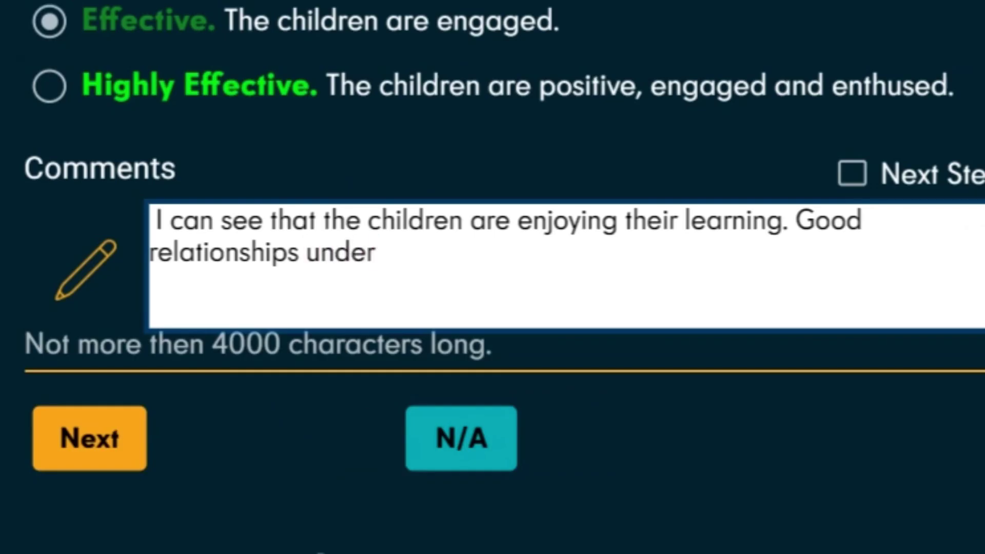
pyautogui.write('pin')
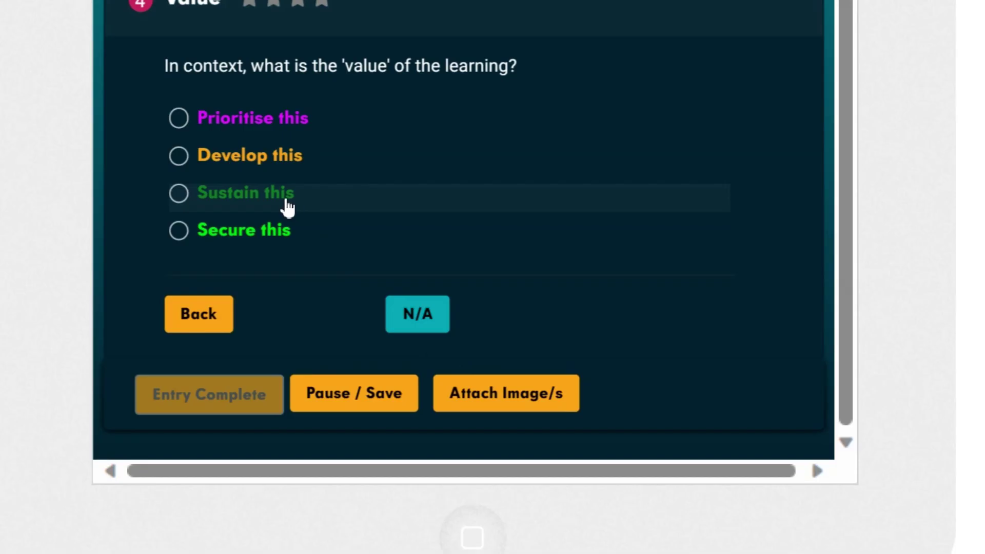
pyautogui.click(282, 203)
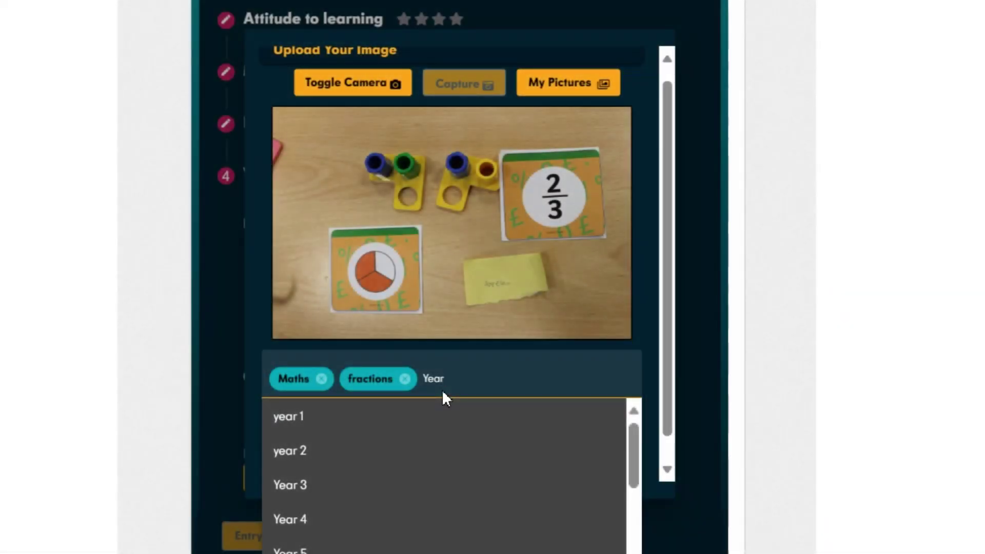
pyautogui.write('4')
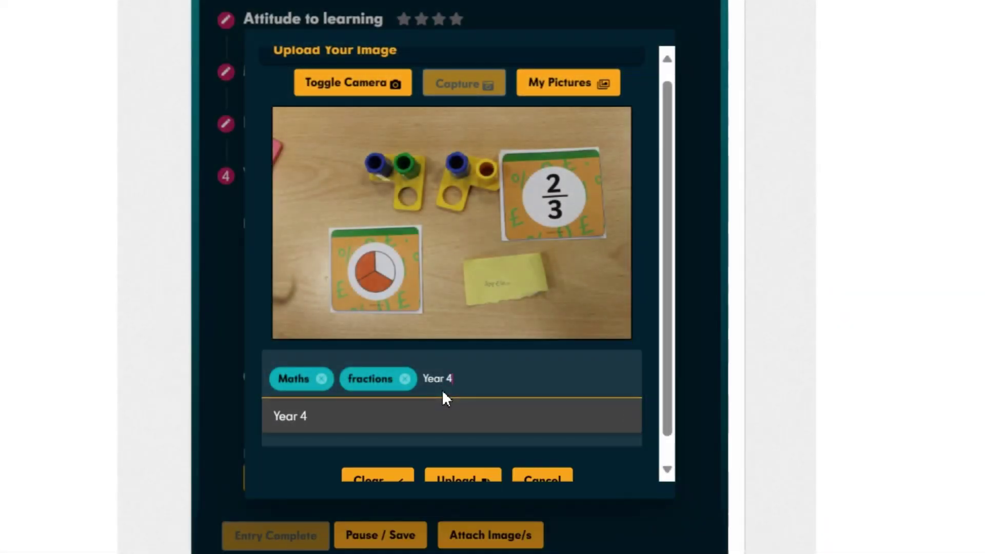
# Step: Tag the fractions photo with Year 4 and Resources
pyautogui.press('Return')
pyautogui.click(426, 459)
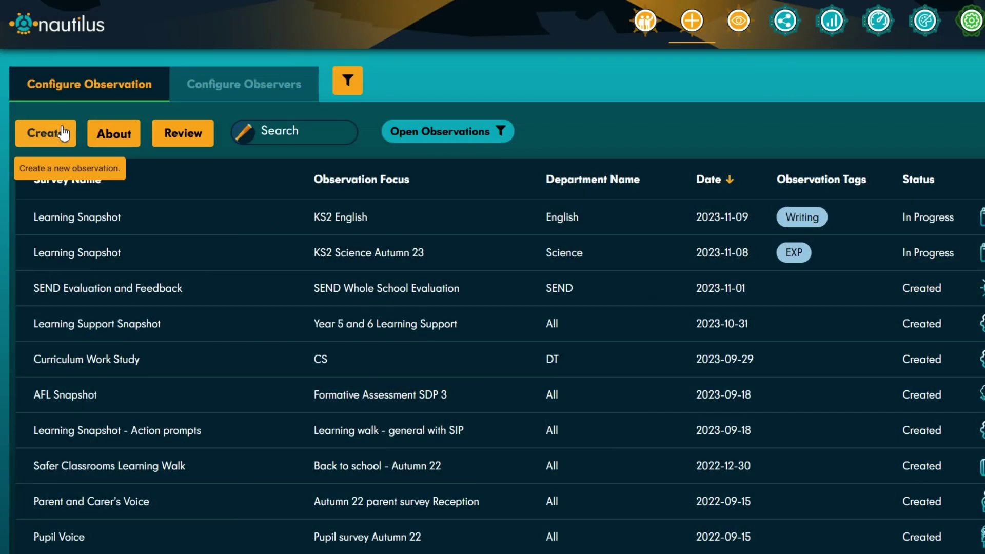
# Step: Create a new observation using the Book Study survey
pyautogui.click(63, 135)
pyautogui.click(451, 174)
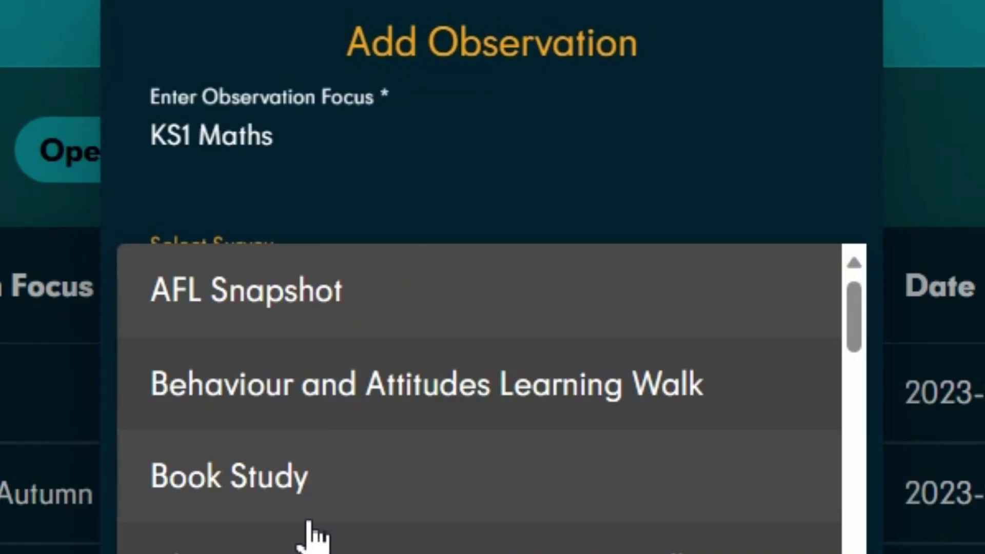
pyautogui.click(311, 514)
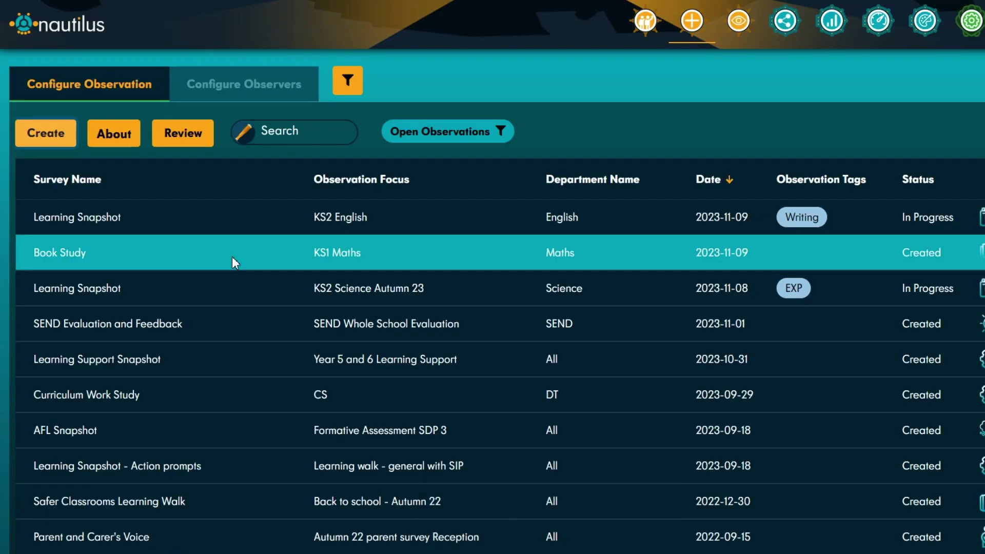
# Step: Tick a staff member as observer in the Book Study observer settings
pyautogui.click(232, 257)
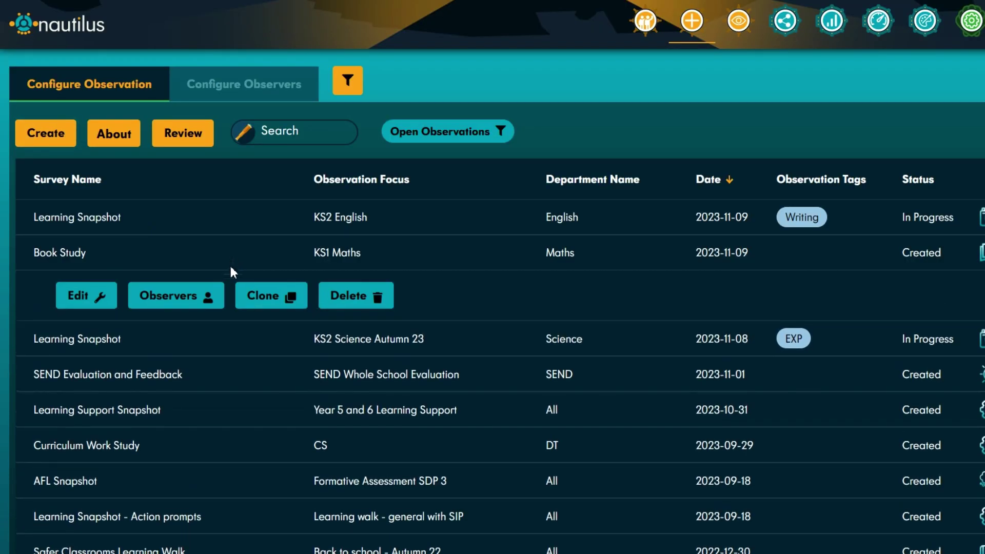
pyautogui.click(172, 299)
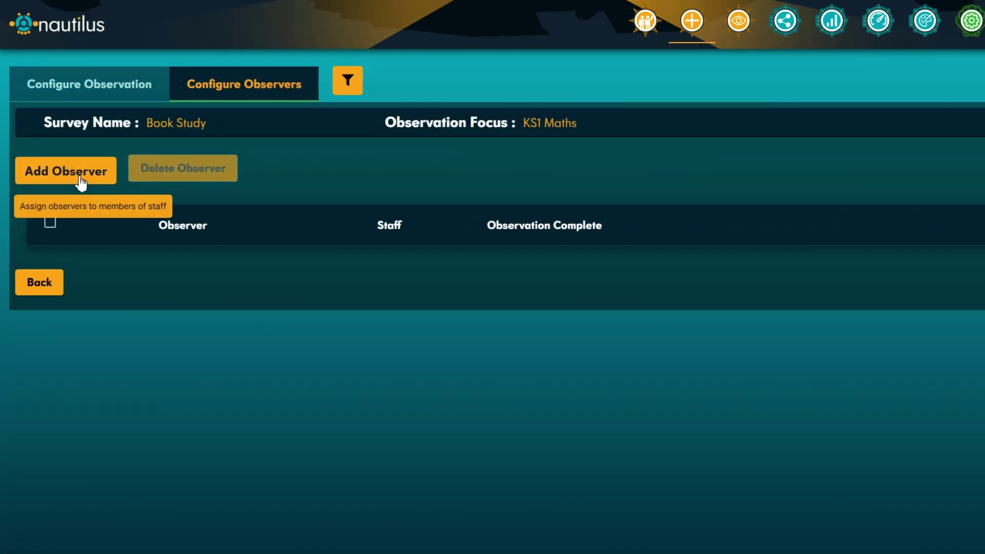
pyautogui.click(81, 183)
pyautogui.click(464, 244)
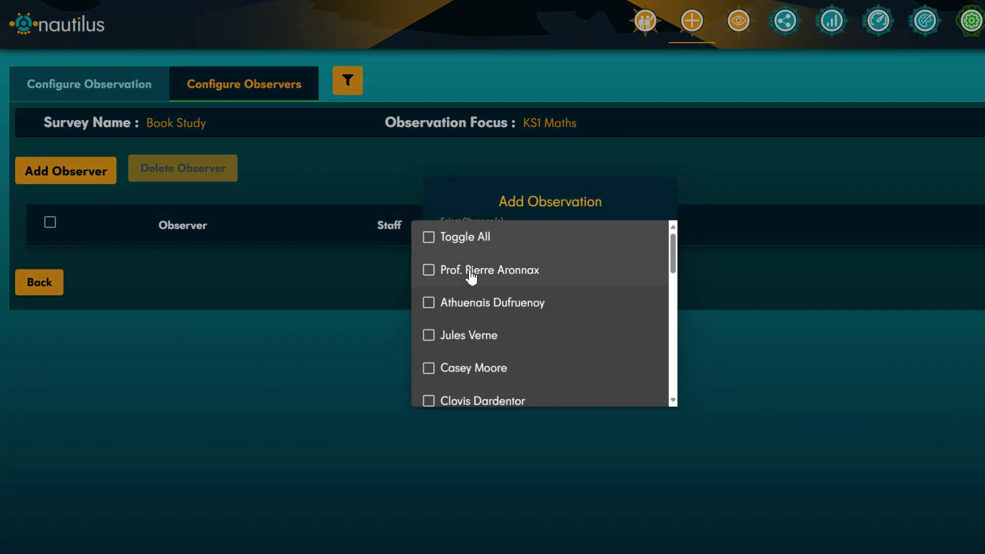
pyautogui.click(479, 339)
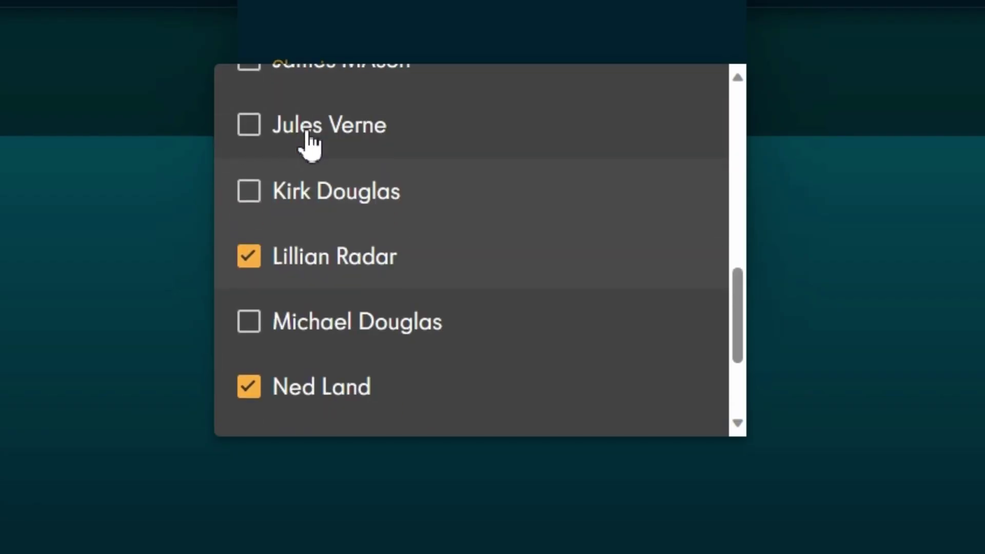
pyautogui.scroll(2, 309, 142)
# Step: Tick a second observer, then rate Challenge and Marking and Feedback at option 3
pyautogui.click(301, 148)
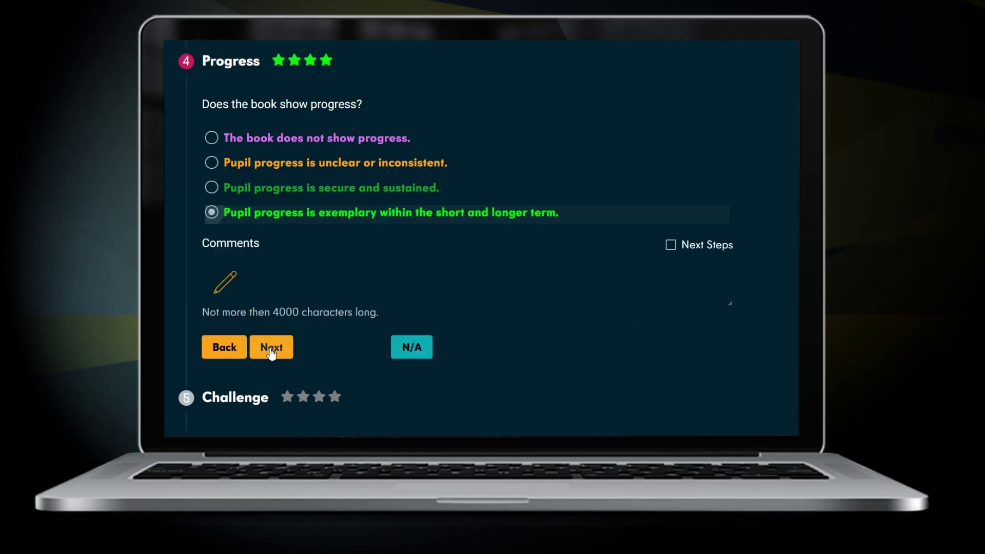
pyautogui.click(271, 347)
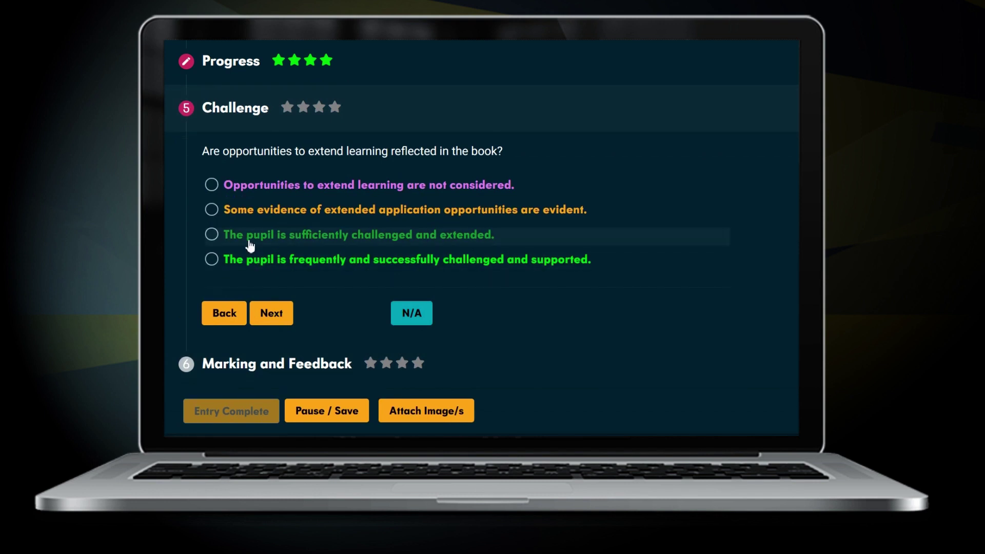
pyautogui.click(248, 235)
pyautogui.click(269, 397)
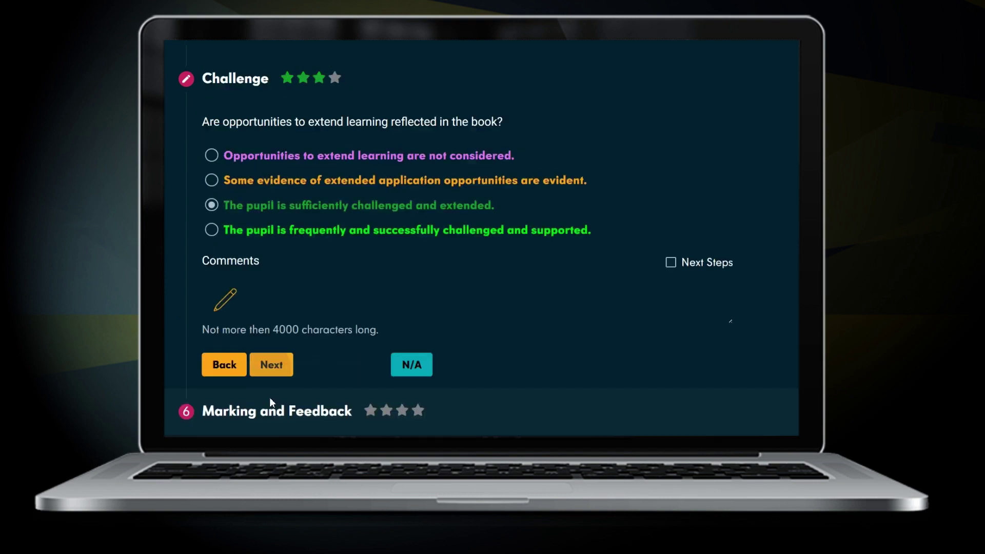
pyautogui.click(270, 289)
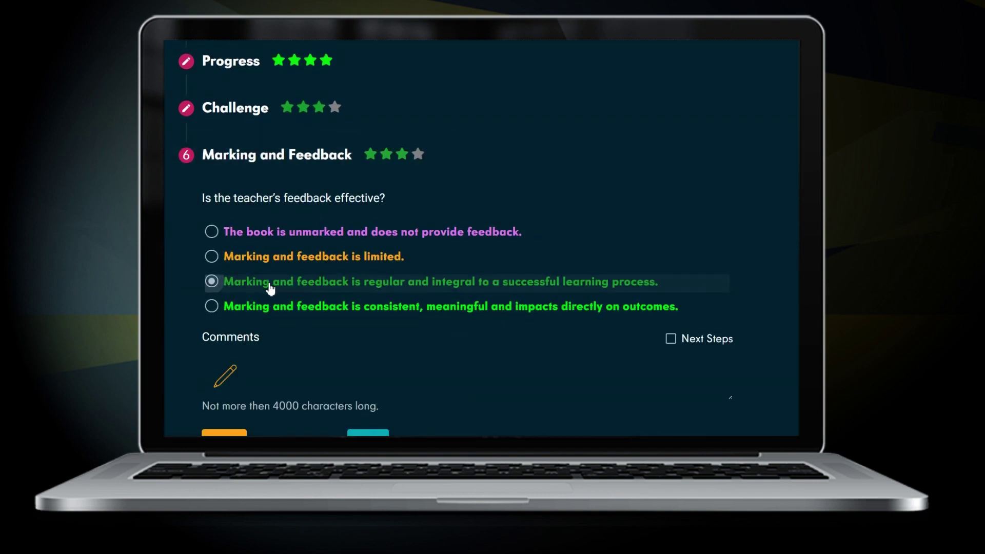
# Step: Dictate a Marking and Feedback comment and tag the book photo Year 6
pyautogui.click(303, 371)
pyautogui.rightClick(302, 375)
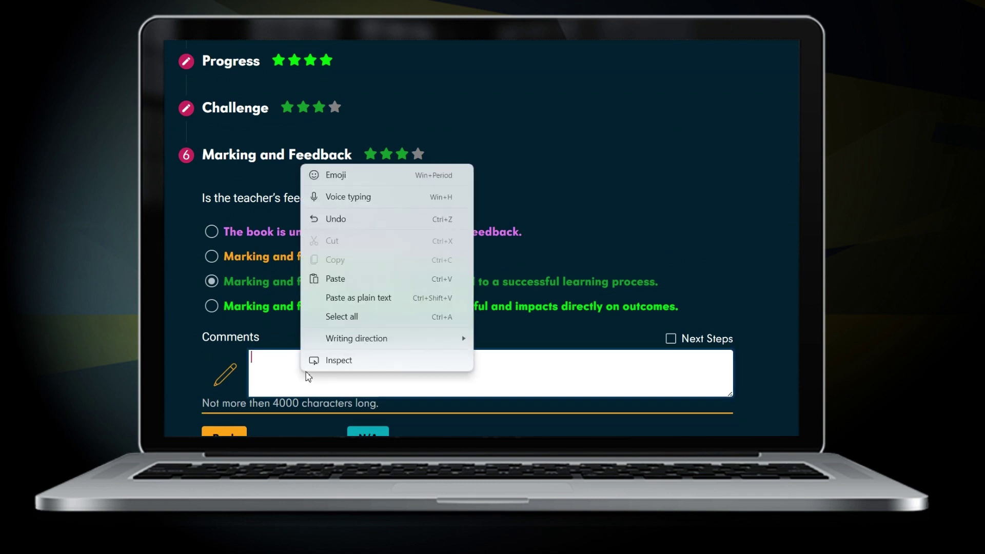
pyautogui.click(351, 204)
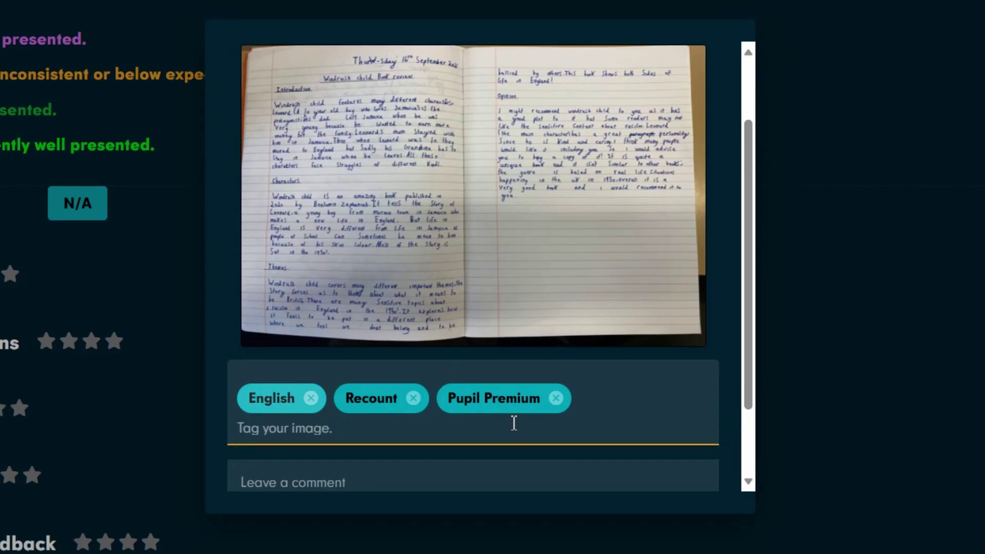
pyautogui.click(513, 422)
pyautogui.write('Ye')
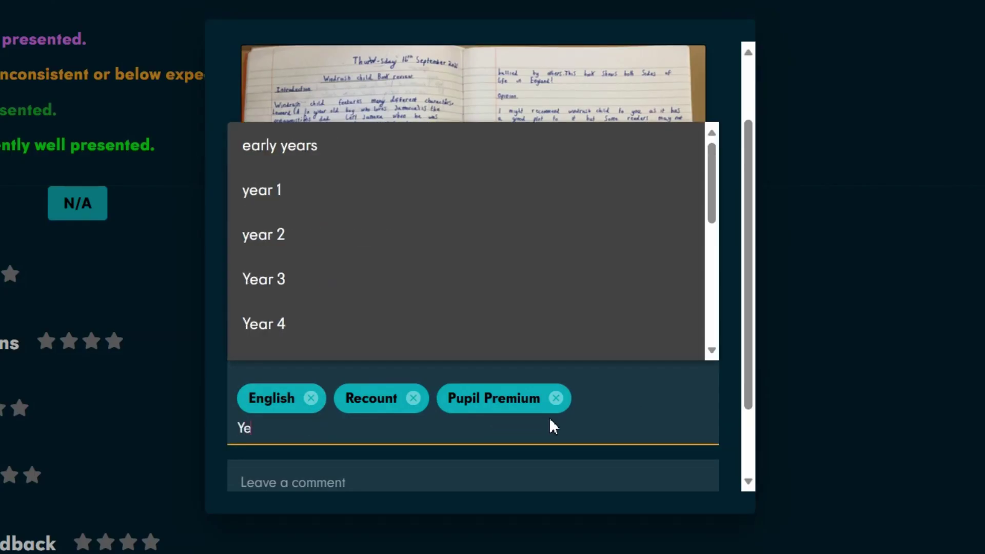
pyautogui.write('ar 6')
pyautogui.press('Return')
pyautogui.click(509, 477)
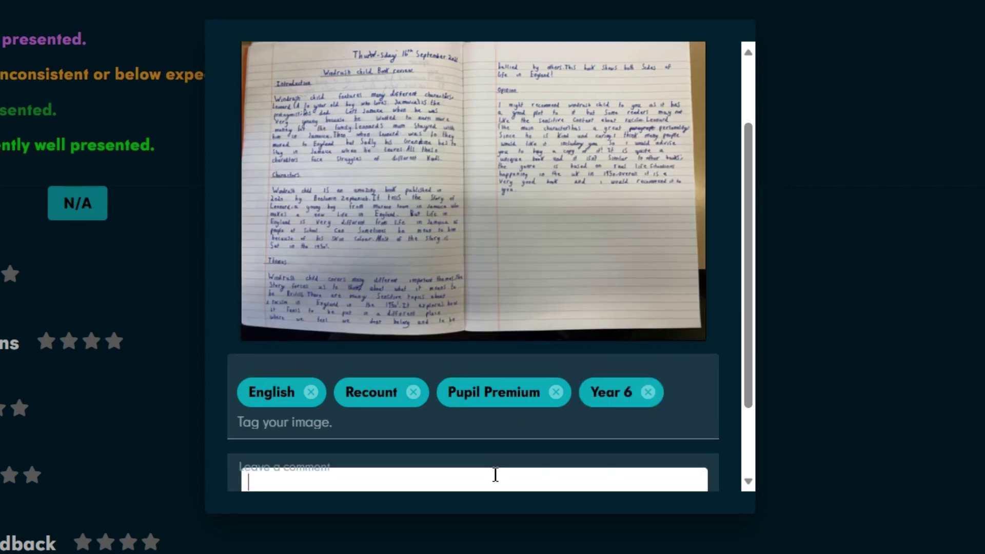
pyautogui.scroll(-1, 371, 427)
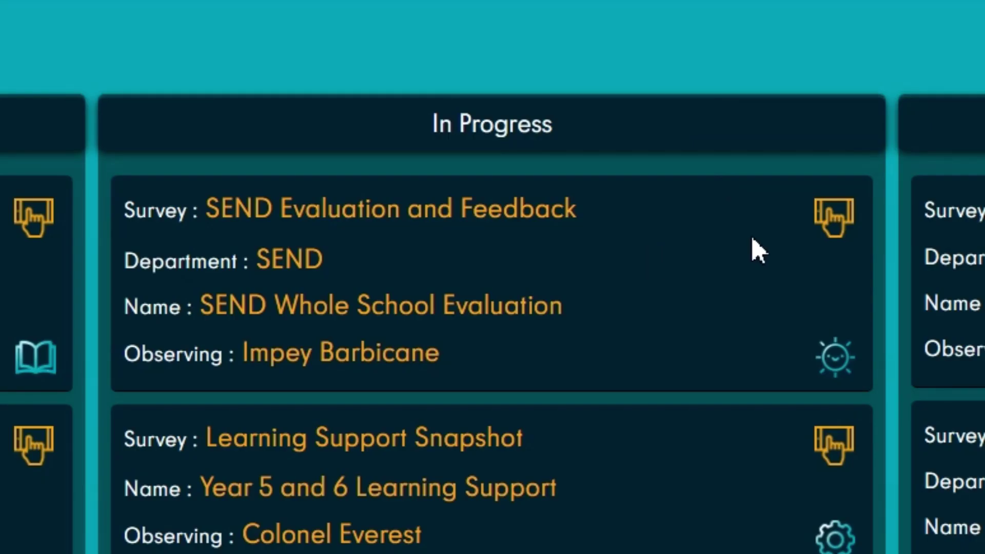
# Step: Join an In Progress evaluation from its card
pyautogui.click(846, 212)
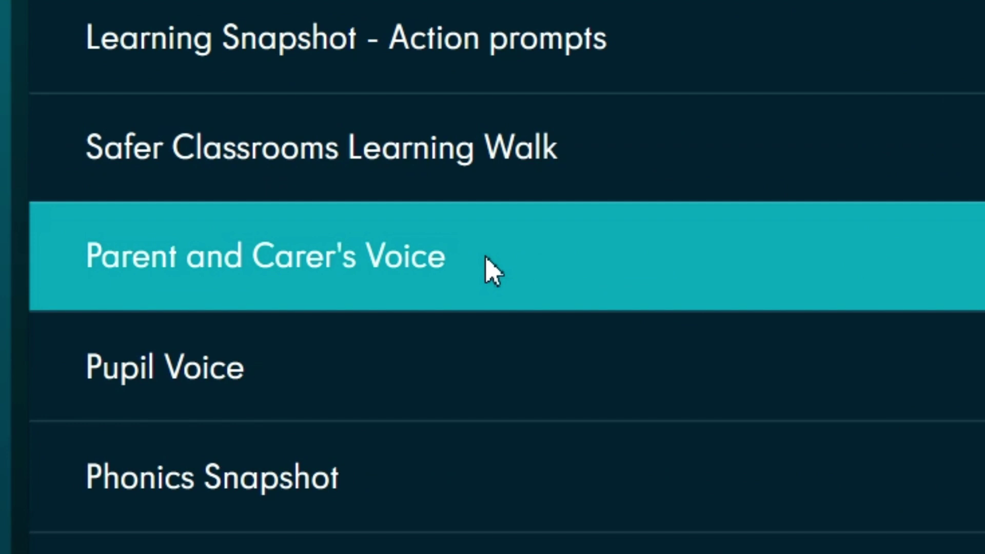
# Step: Answer Parent and Carer's Voice questions 1–3: agree, strongly agree, agree, with a behaviour comment
pyautogui.click(493, 272)
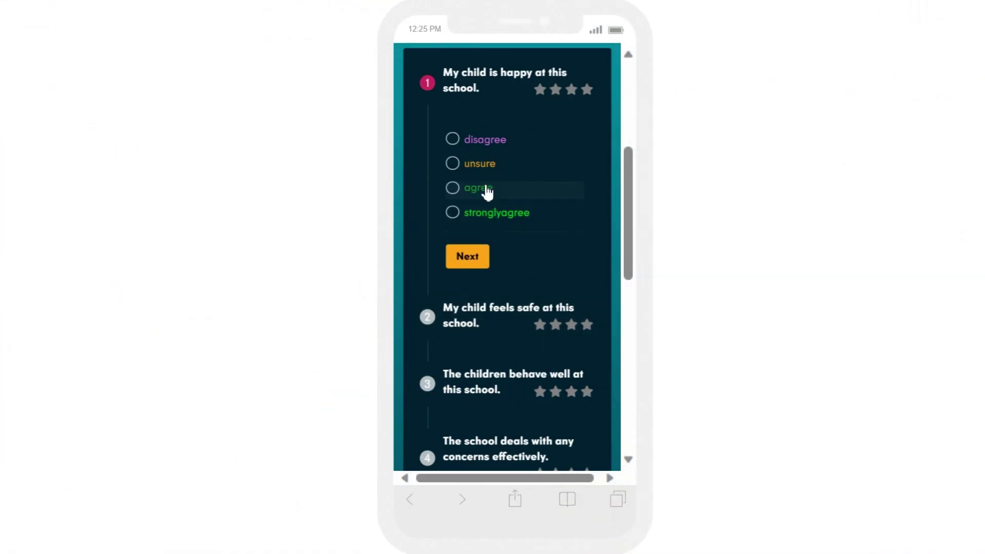
pyautogui.click(485, 190)
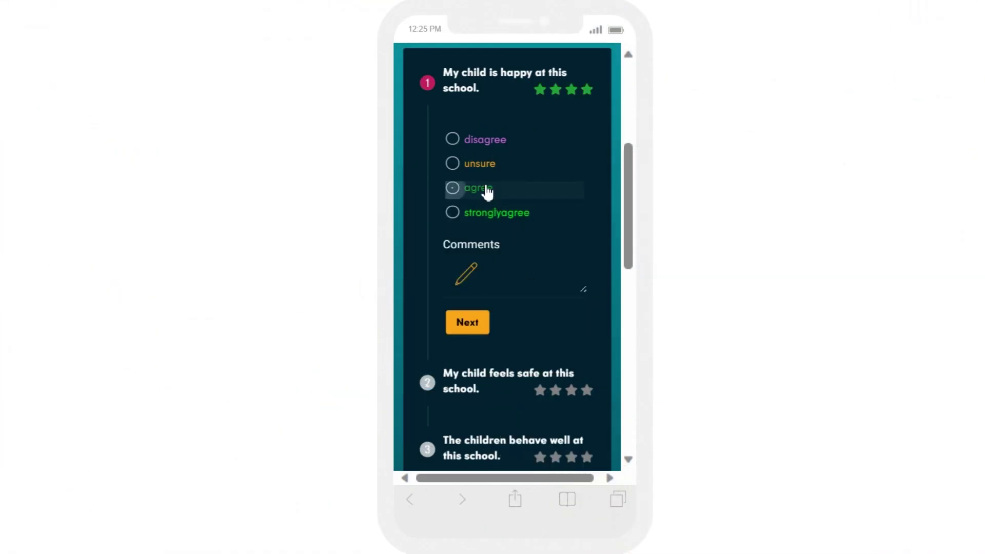
pyautogui.scroll(-2, 548, 338)
pyautogui.click(530, 332)
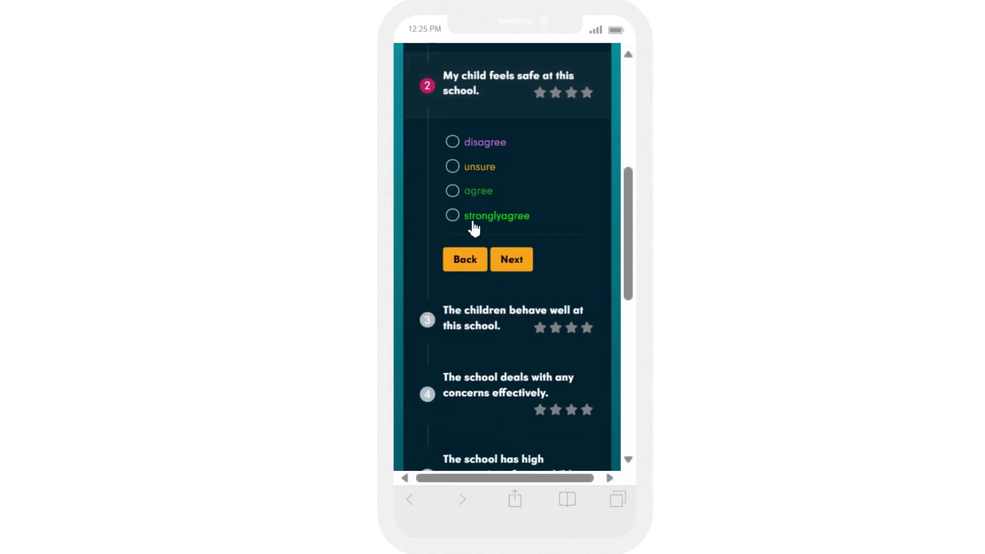
pyautogui.click(473, 218)
pyautogui.click(488, 381)
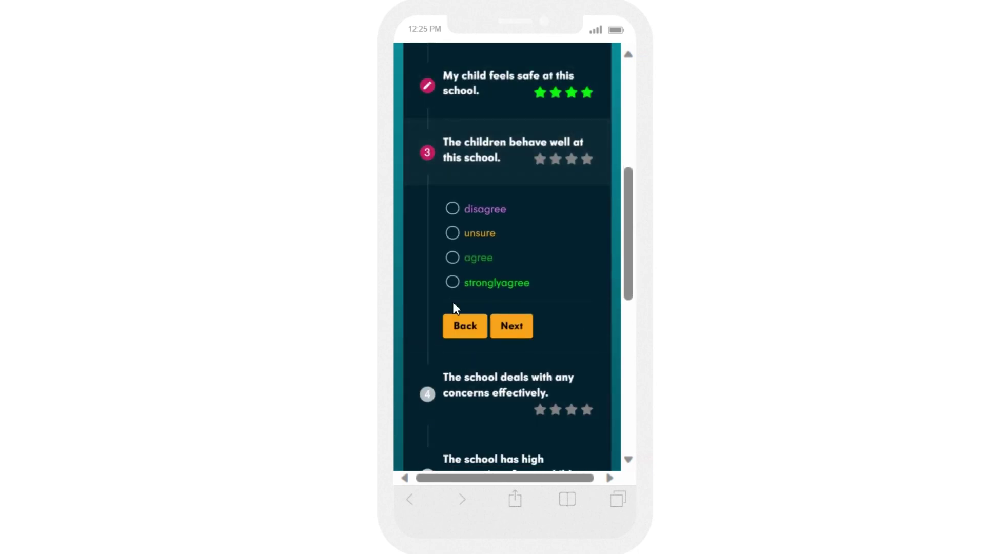
pyautogui.click(453, 258)
pyautogui.scroll(-2, 493, 246)
pyautogui.click(516, 209)
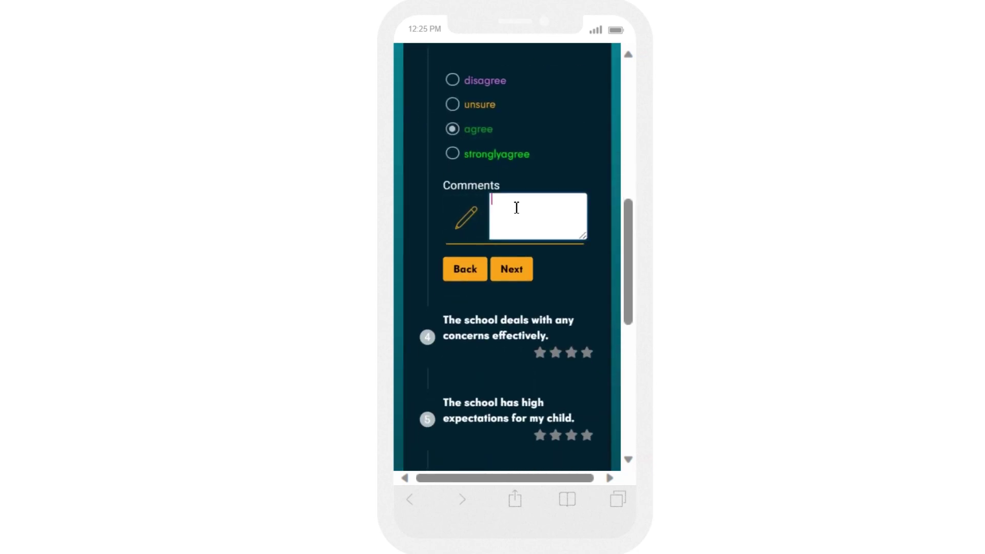
pyautogui.click(466, 346)
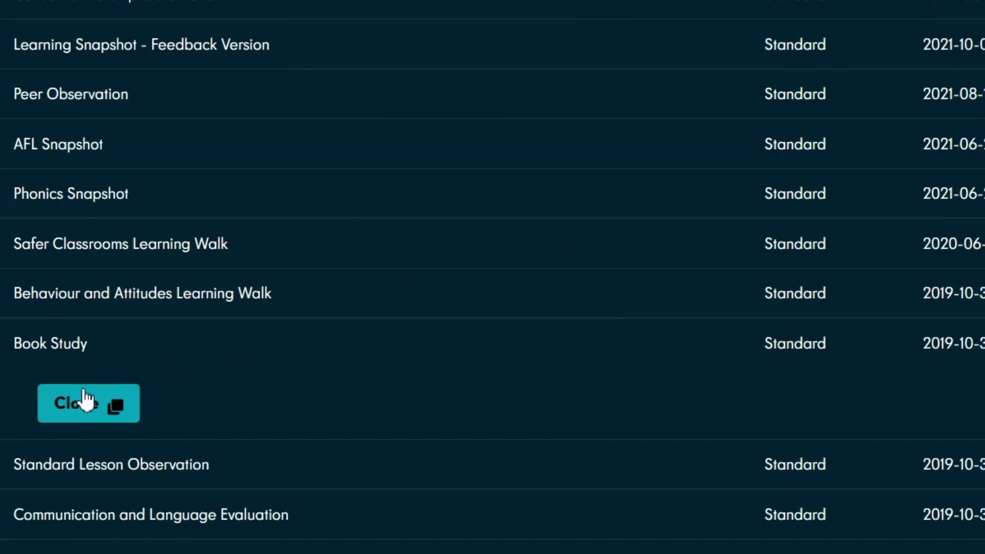
# Step: Clone Book Study as 'Our School Book Study', then start a new survey
pyautogui.click(61, 411)
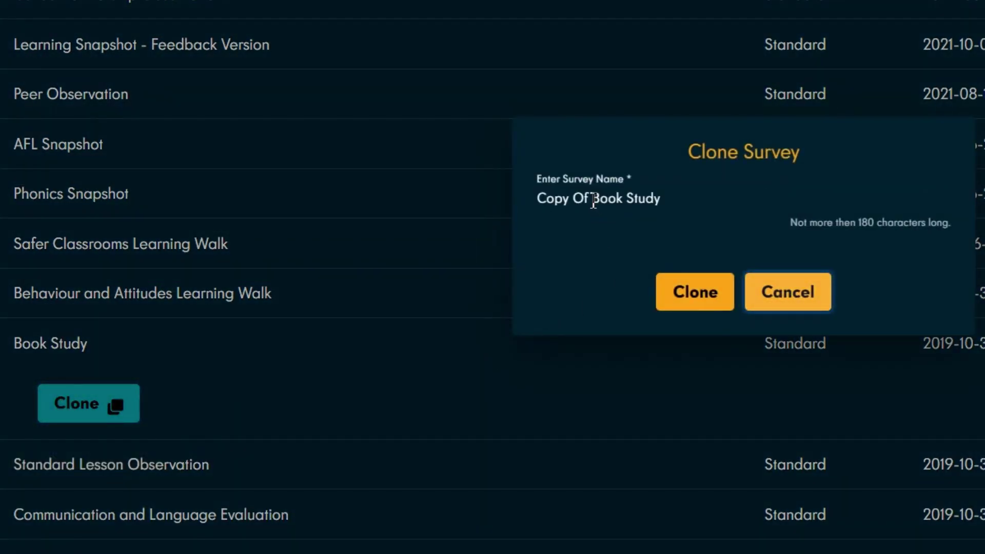
pyautogui.moveTo(593, 202); pyautogui.dragTo(491, 207)
pyautogui.write('Our School')
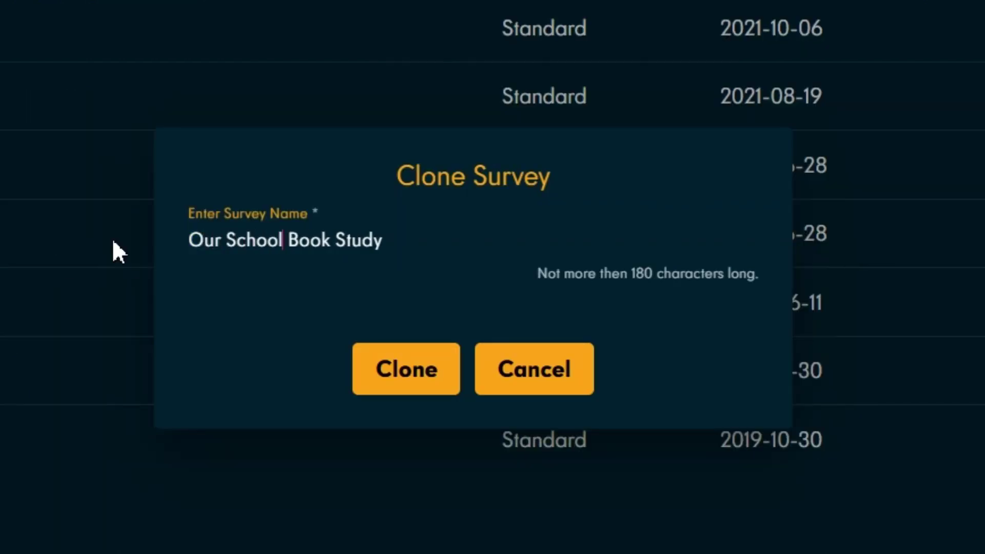
pyautogui.press('Return')
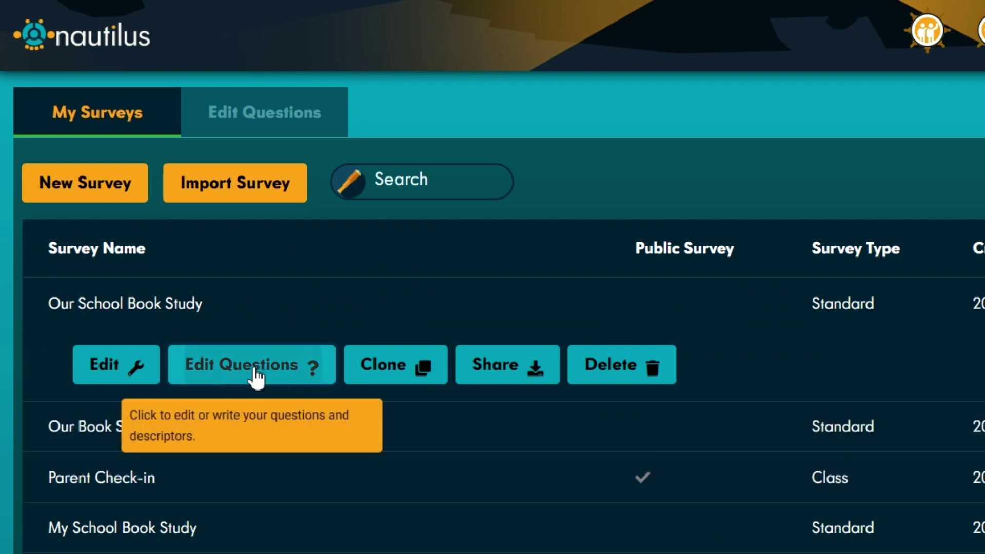
pyautogui.click(100, 176)
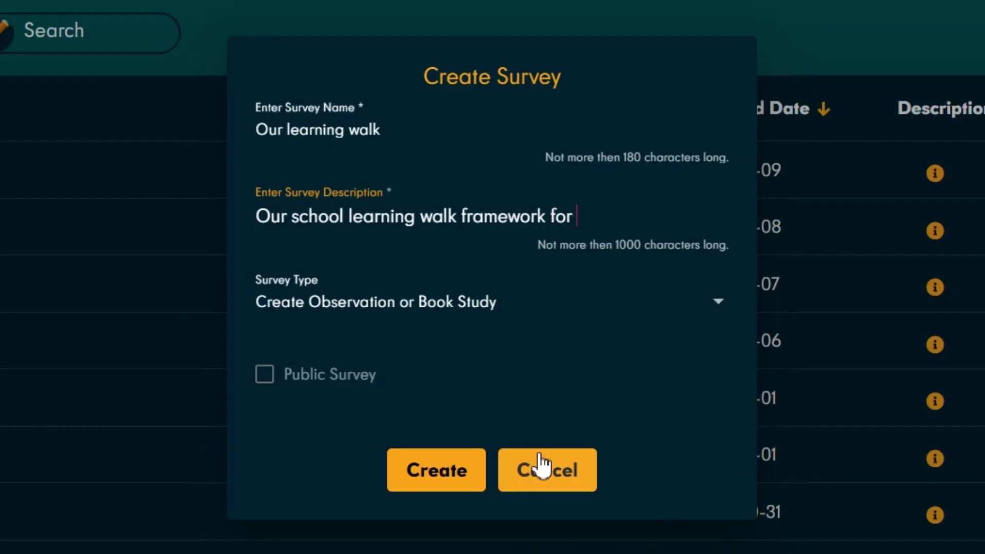
pyautogui.write('tag')
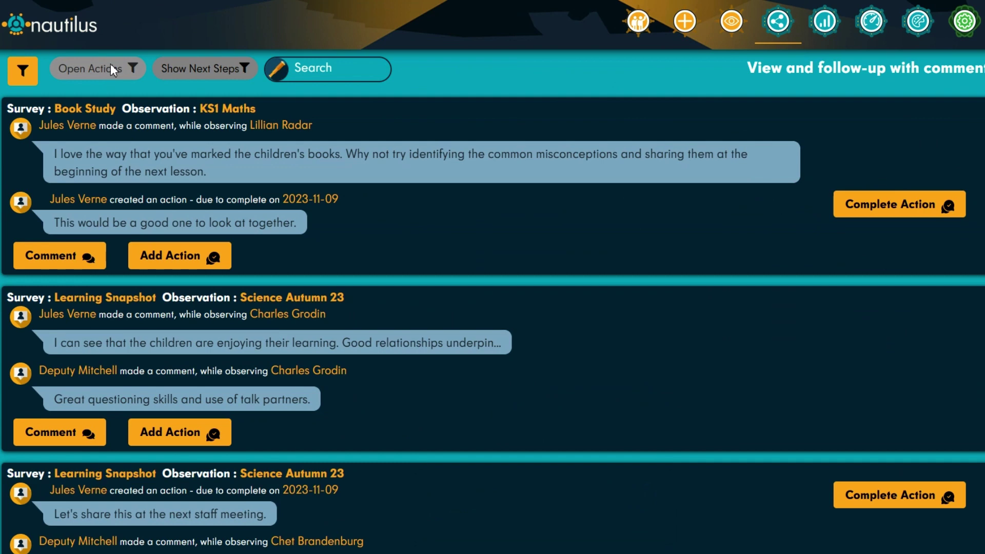
# Step: Show only open actions and mark the Book Study KS1 Maths follow-up complete
pyautogui.click(110, 67)
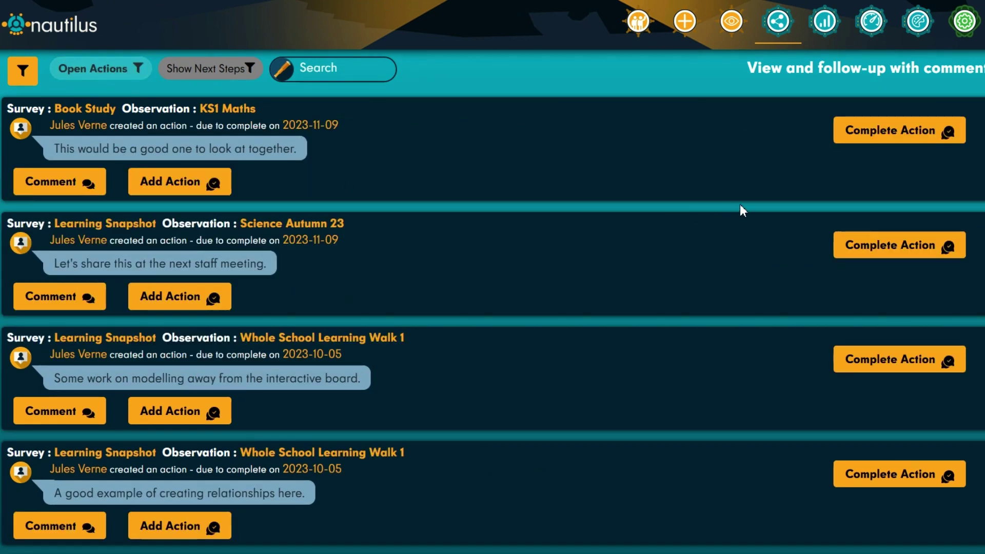
pyautogui.click(887, 133)
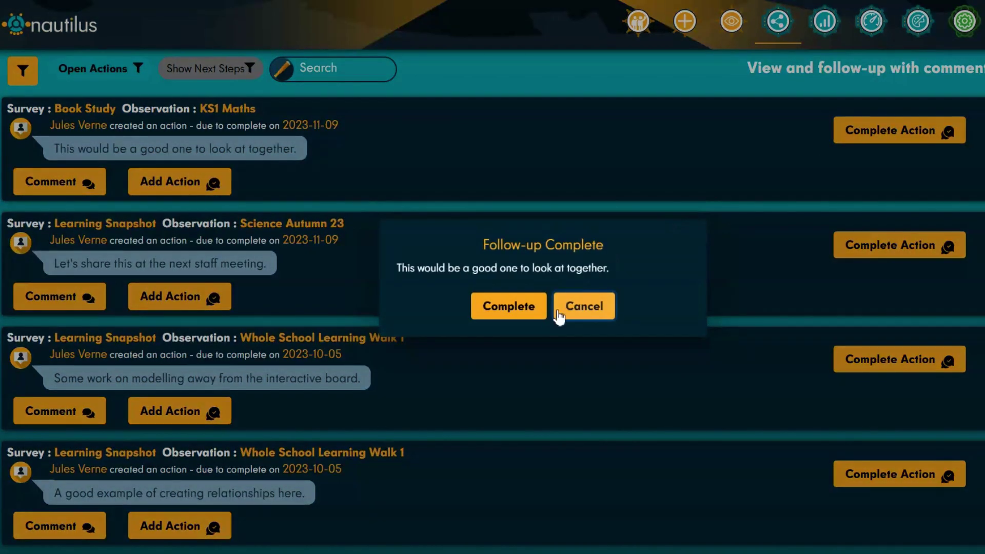
pyautogui.click(500, 312)
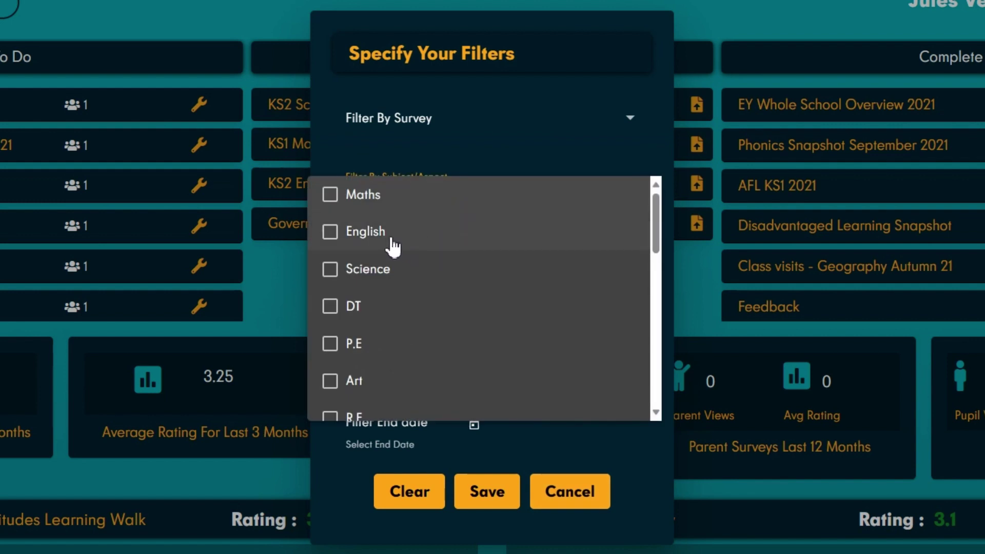
# Step: Filter the dashboard to the English subject and clear the Maths search text
pyautogui.click(370, 241)
pyautogui.click(347, 481)
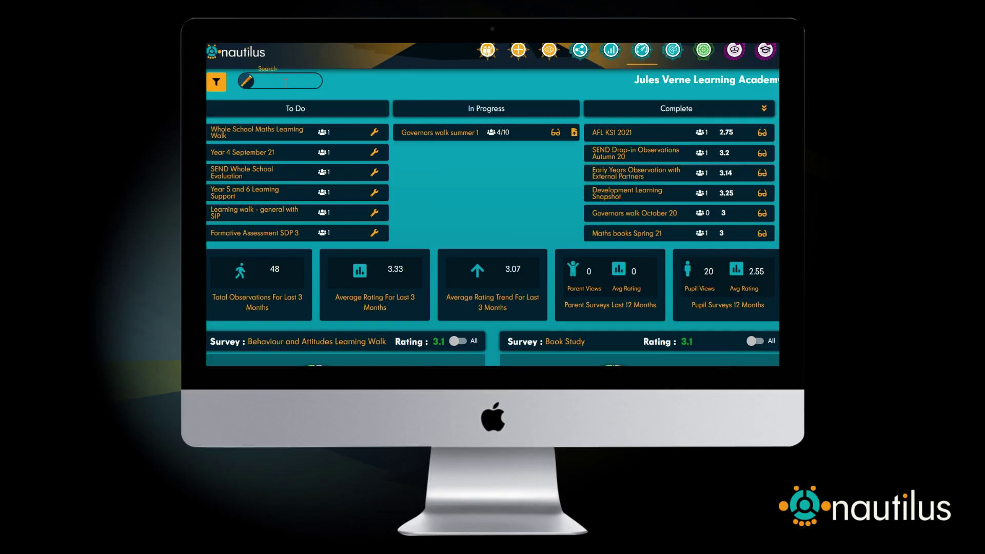
pyautogui.write('Math')
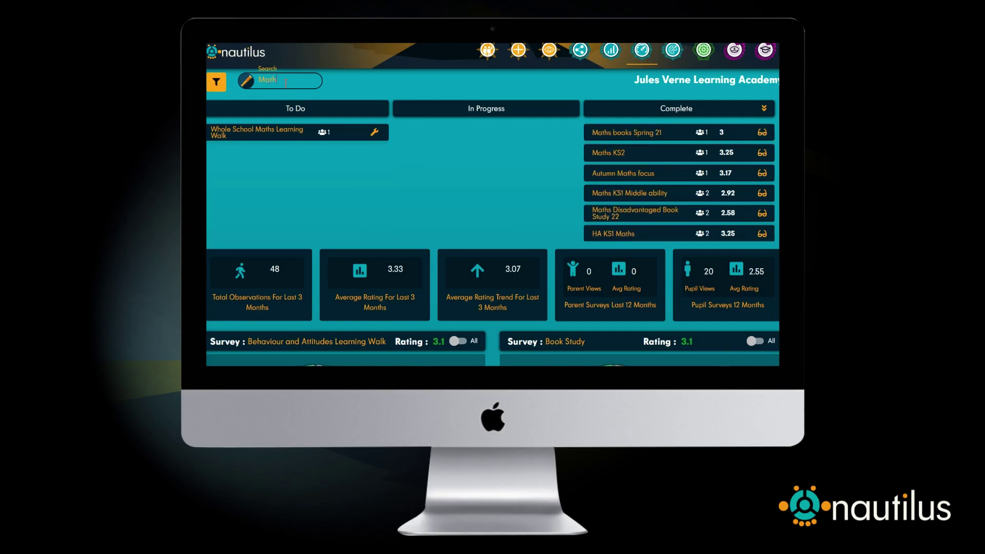
pyautogui.press('BackSpace')
pyautogui.press('BackSpace')
pyautogui.press('BackSpace')
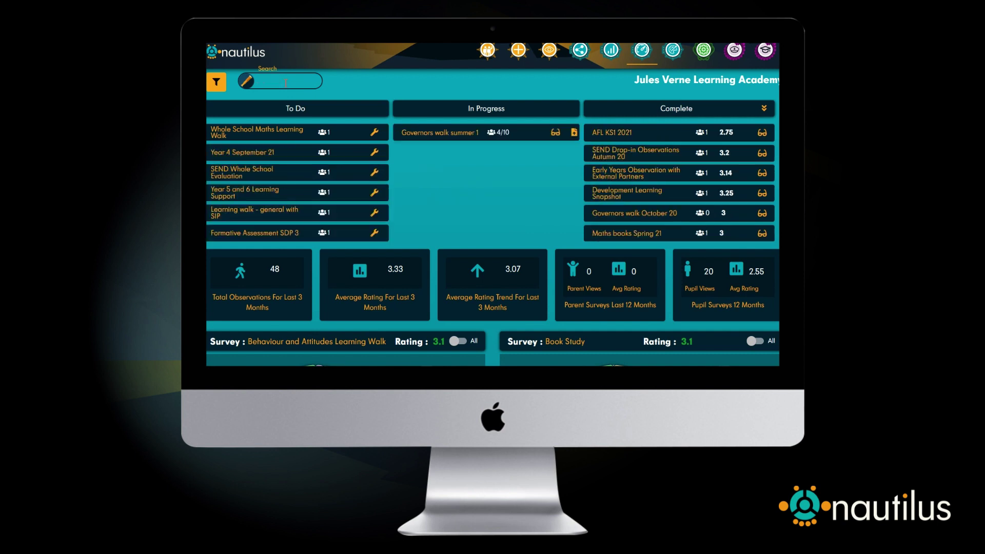
pyautogui.write('KS2')
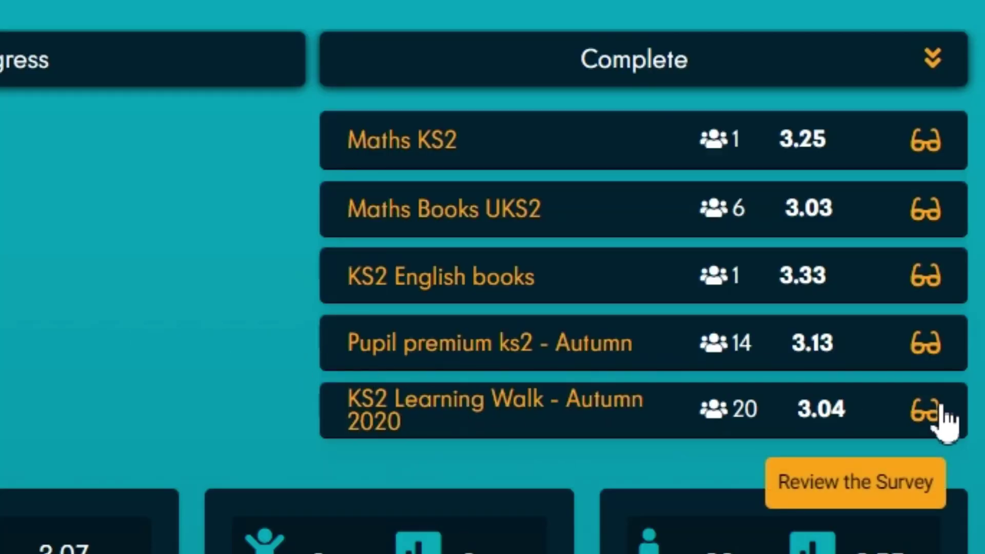
# Step: Review KS2 Learning Walk Autumn 2020, view one observation's detail, then toggle Q1 between counts and percentages
pyautogui.click(927, 410)
pyautogui.moveTo(609, 243); pyautogui.dragTo(591, 376)
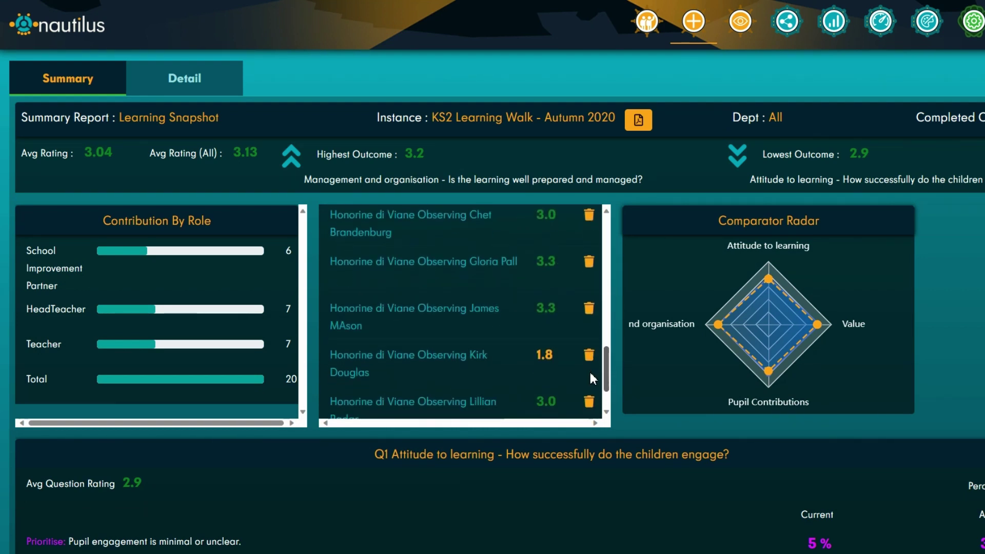
pyautogui.scroll(-1, 591, 375)
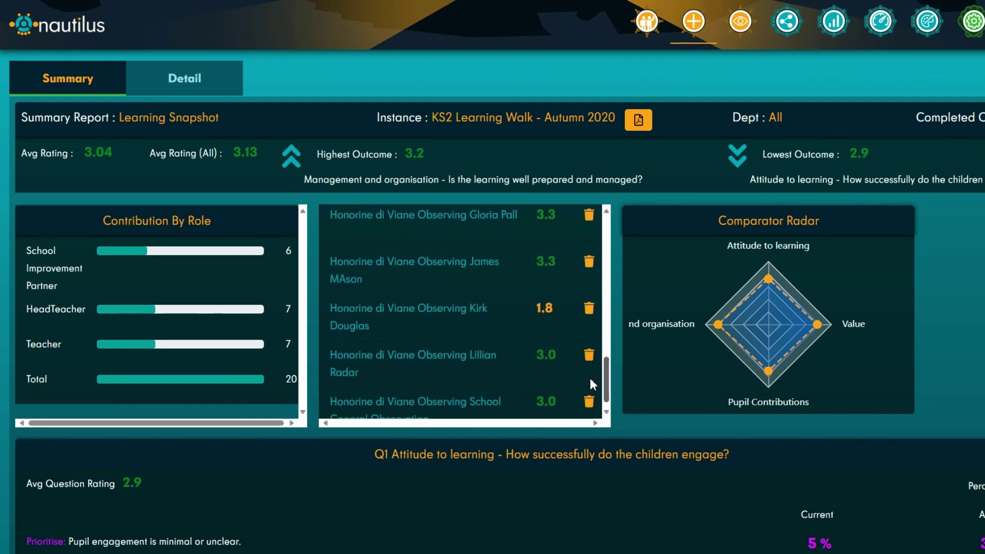
pyautogui.click(466, 316)
pyautogui.scroll(-2, 457, 308)
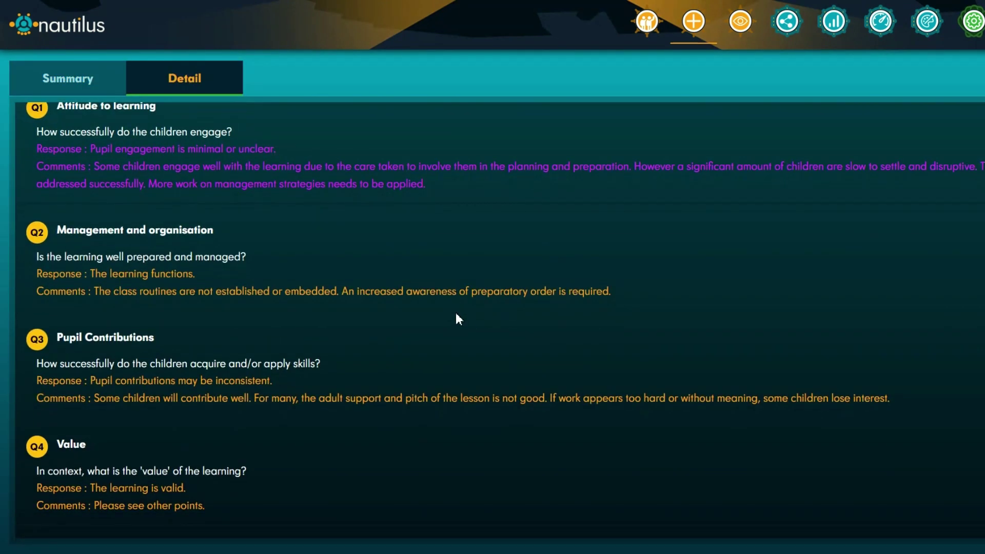
pyautogui.hotkey('alt', 'Left')
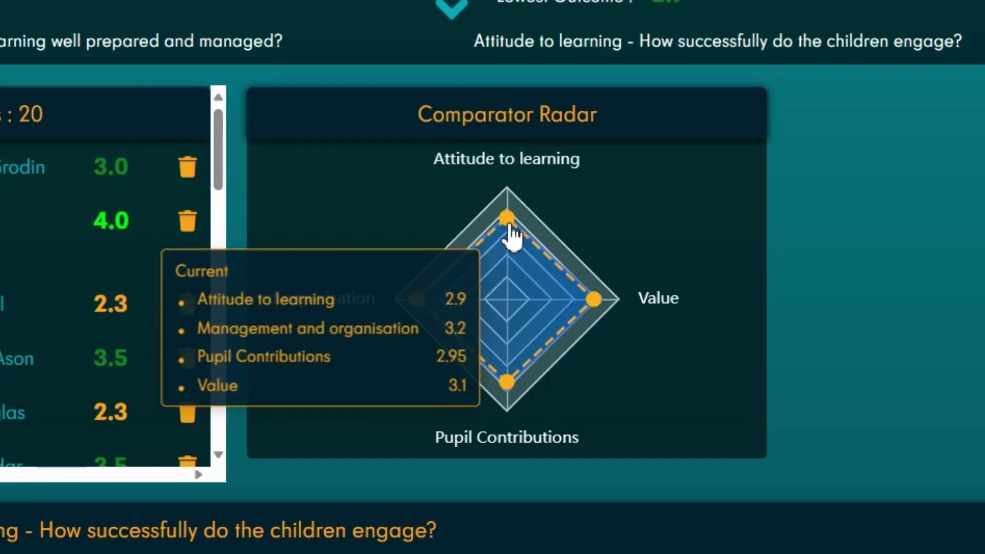
pyautogui.moveTo(748, 277)
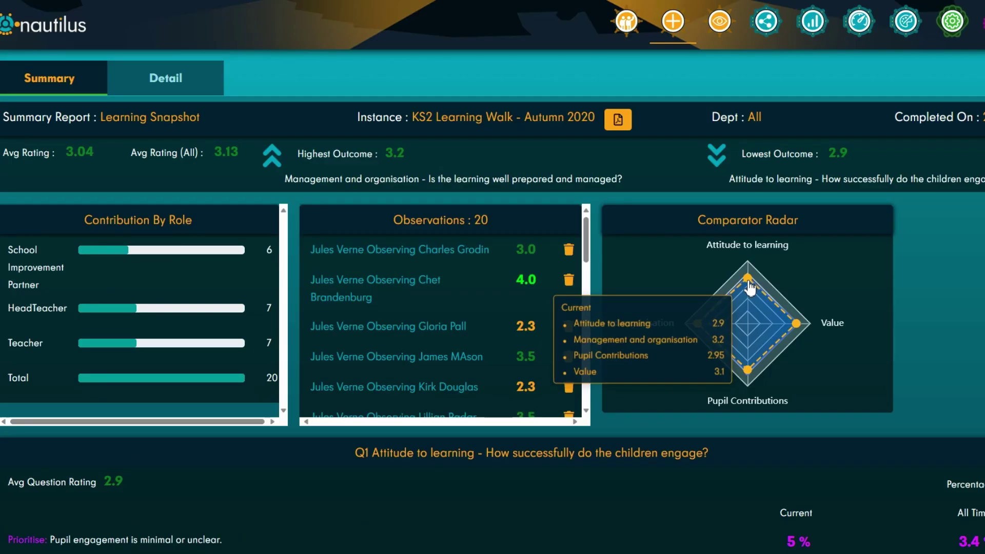
pyautogui.scroll(-5, 749, 287)
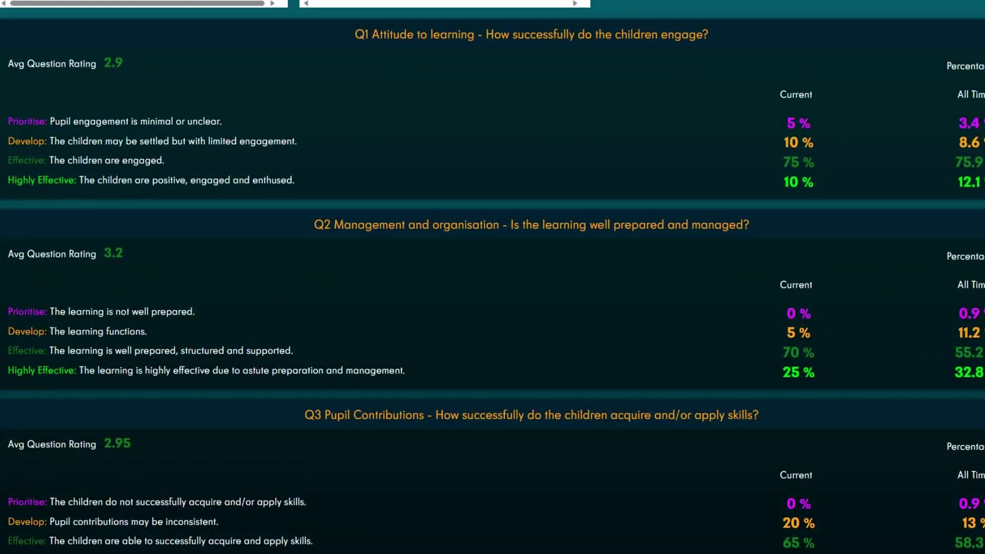
pyautogui.click(854, 119)
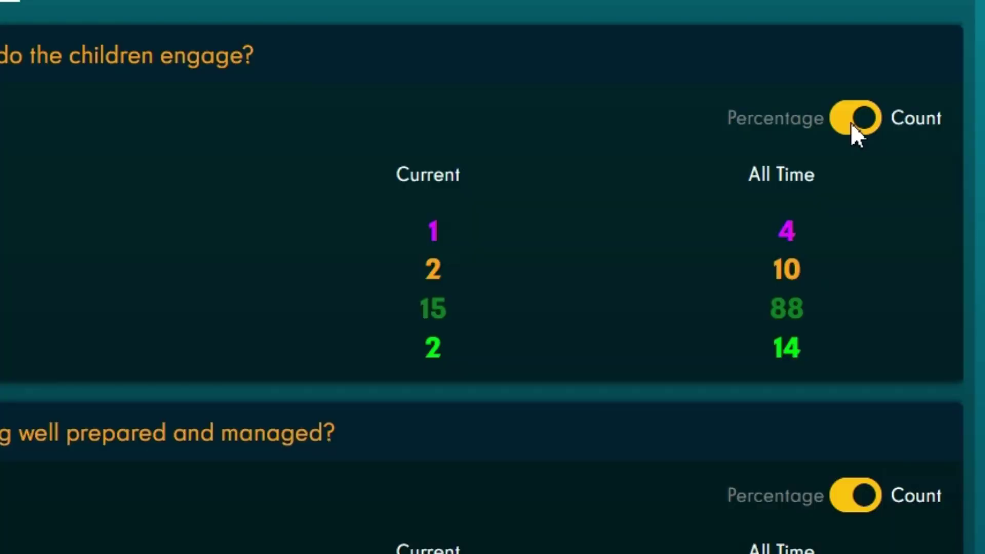
pyautogui.click(854, 120)
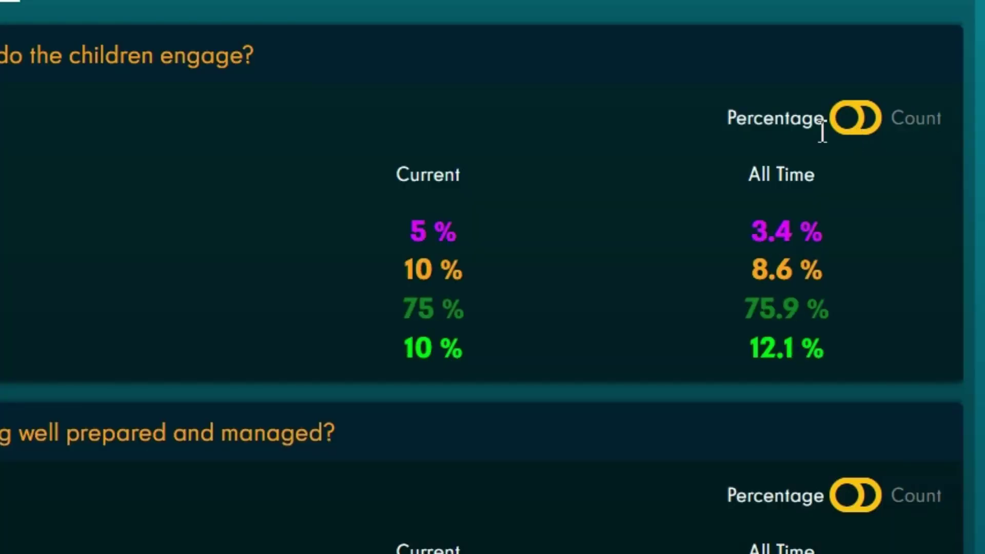
pyautogui.scroll(-2, 451, 318)
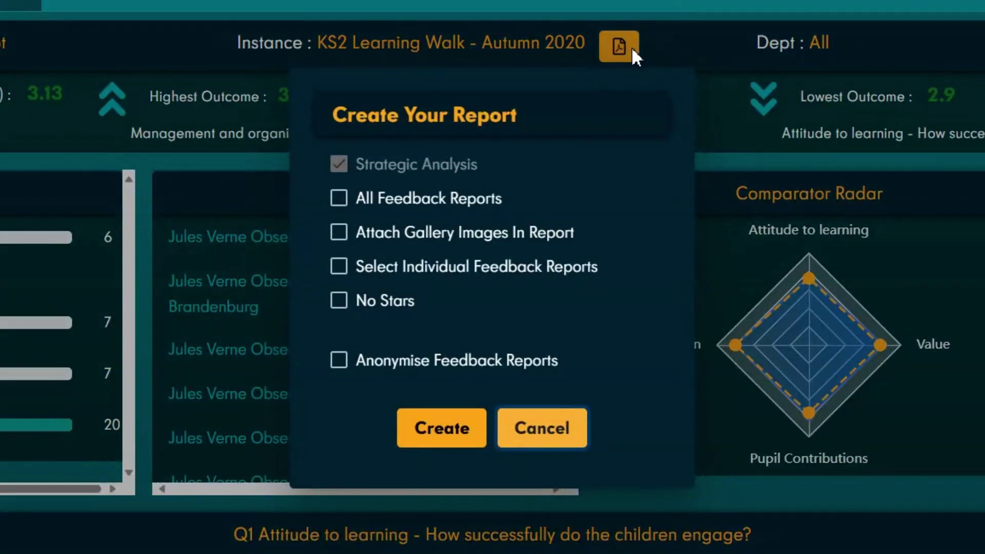
# Step: Set the PDF report to include all feedback reports and gallery images, with no stars
pyautogui.click(339, 201)
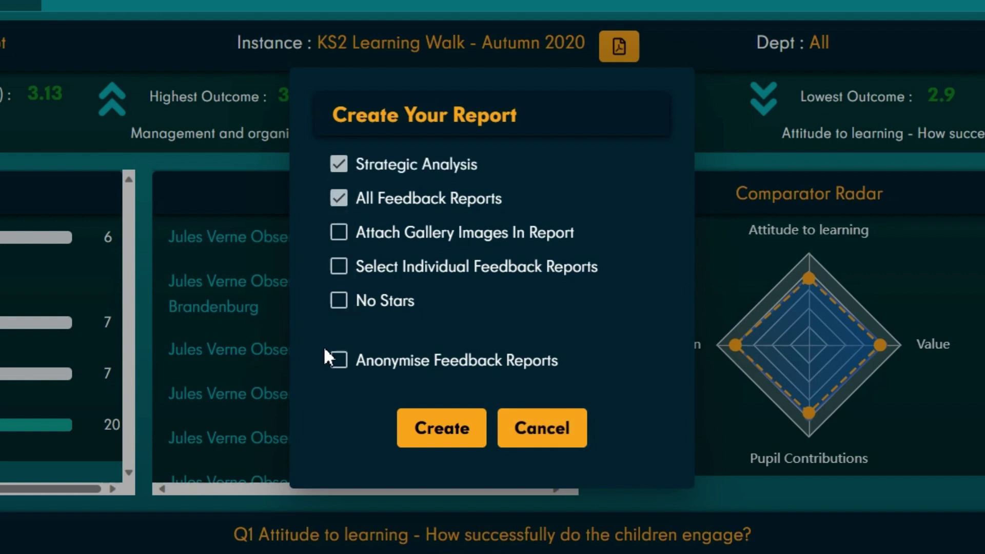
pyautogui.click(343, 306)
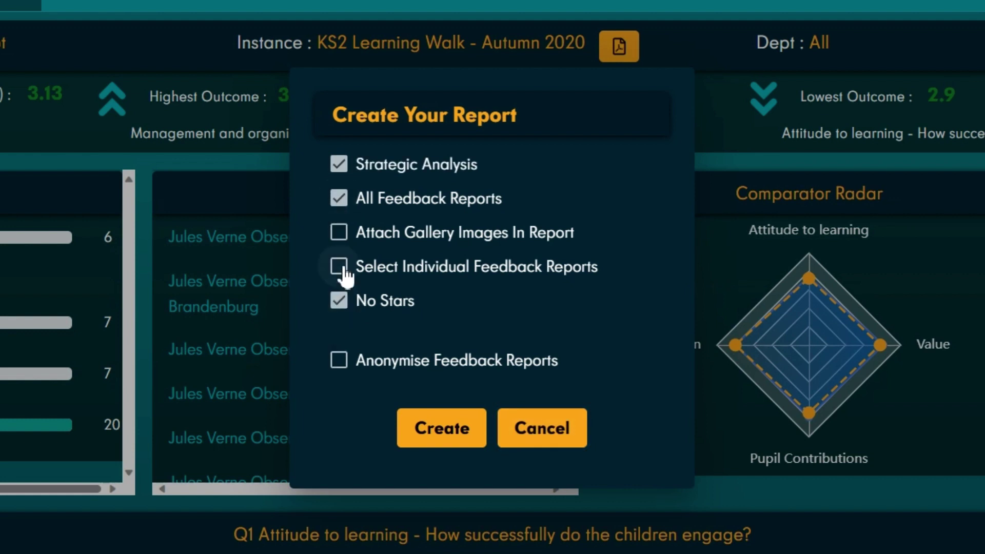
pyautogui.click(341, 238)
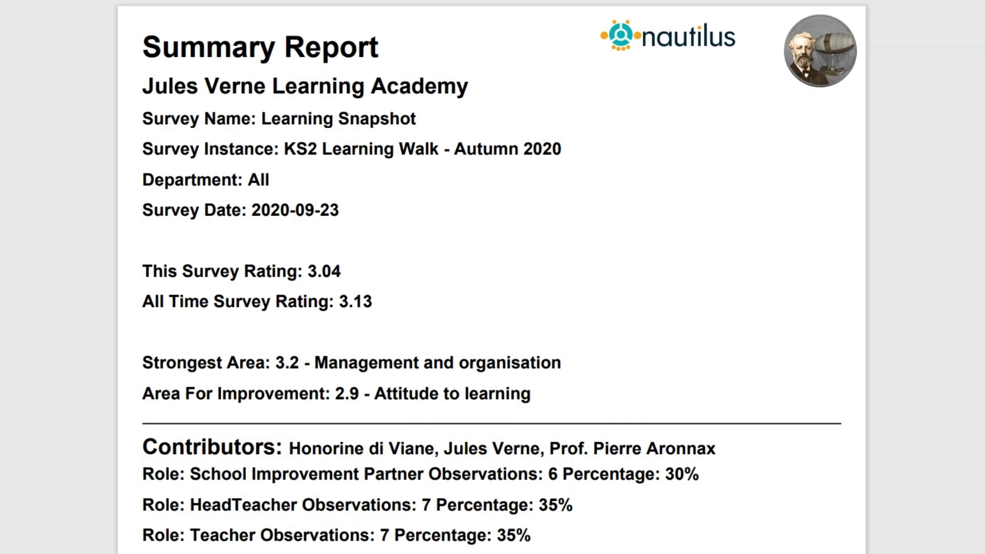
pyautogui.scroll(-2, 894, 316)
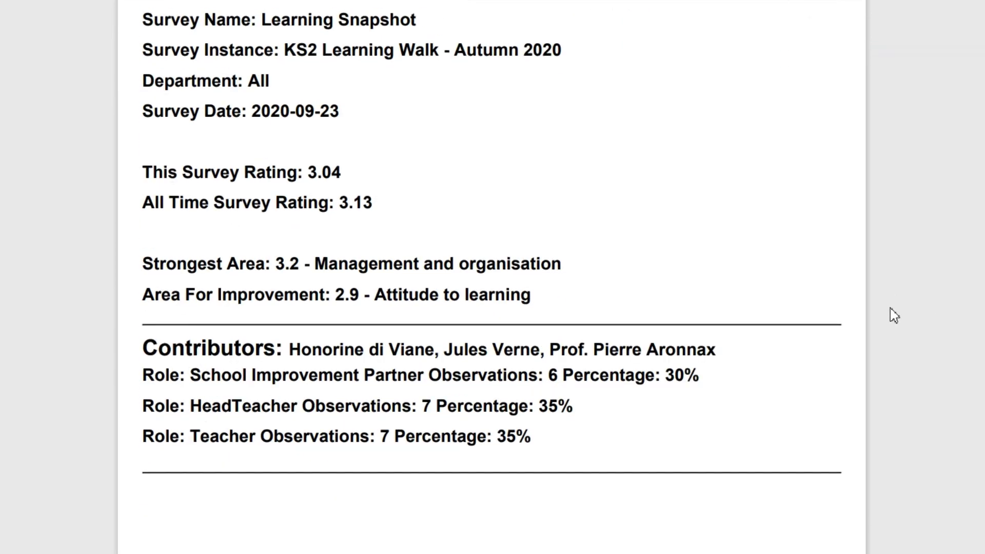
pyautogui.scroll(-5, 893, 315)
pyautogui.scroll(-3, 892, 318)
pyautogui.scroll(-2, 890, 321)
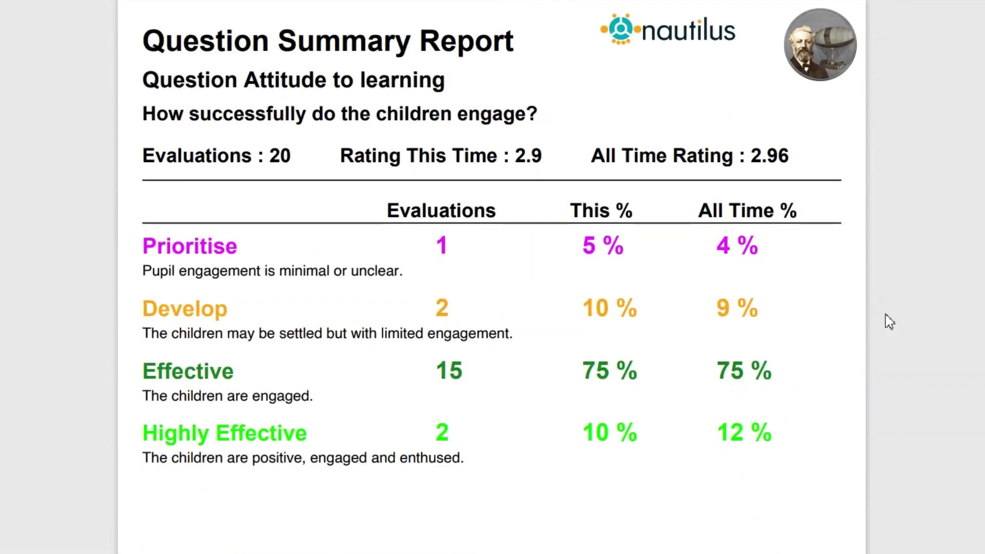
pyautogui.scroll(-1, 890, 322)
pyautogui.scroll(-3, 889, 322)
pyautogui.scroll(-2, 889, 322)
pyautogui.scroll(-3, 888, 322)
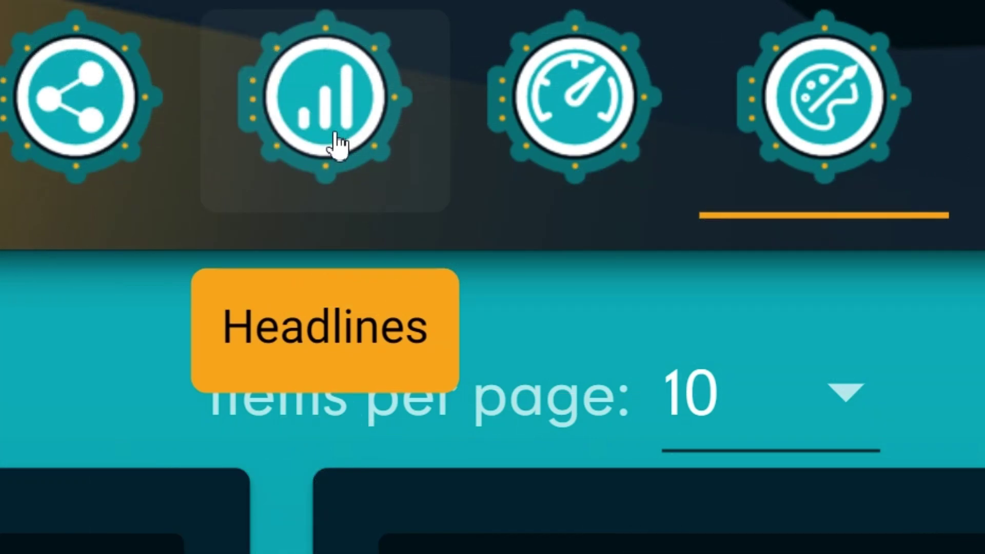
# Step: Apply an English Subject/Aspect filter to the Headlines dashboard
pyautogui.click(339, 144)
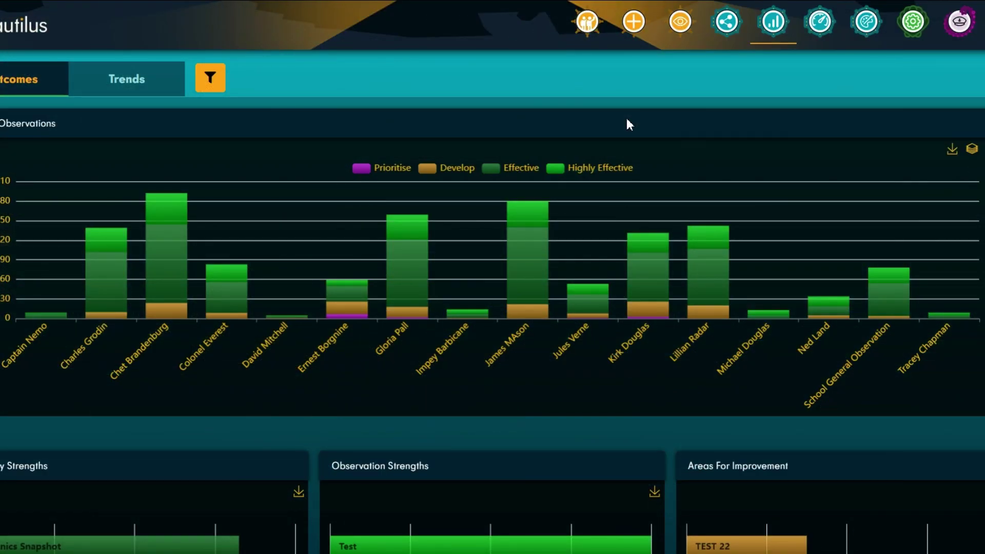
pyautogui.scroll(-2, 627, 119)
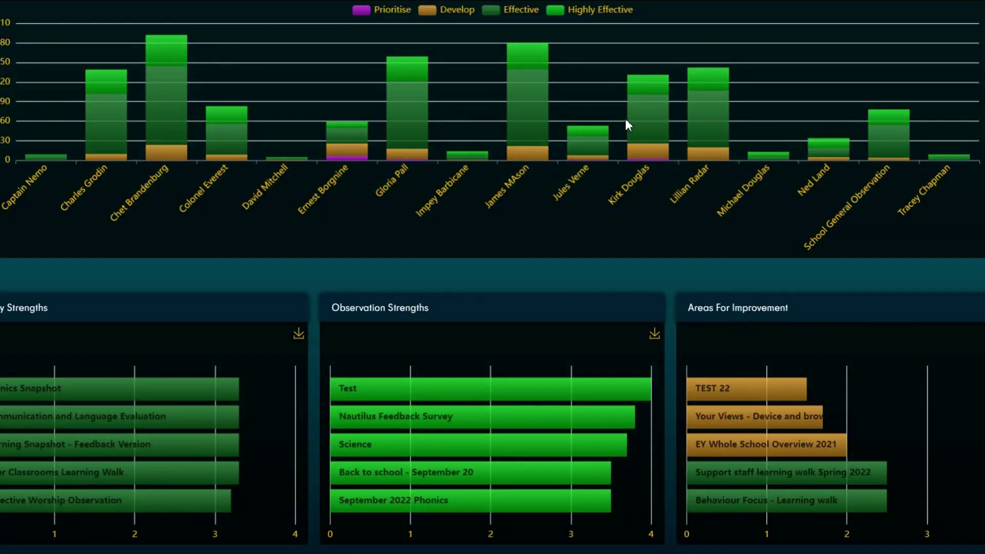
pyautogui.scroll(2, 626, 119)
pyautogui.click(210, 84)
pyautogui.click(422, 234)
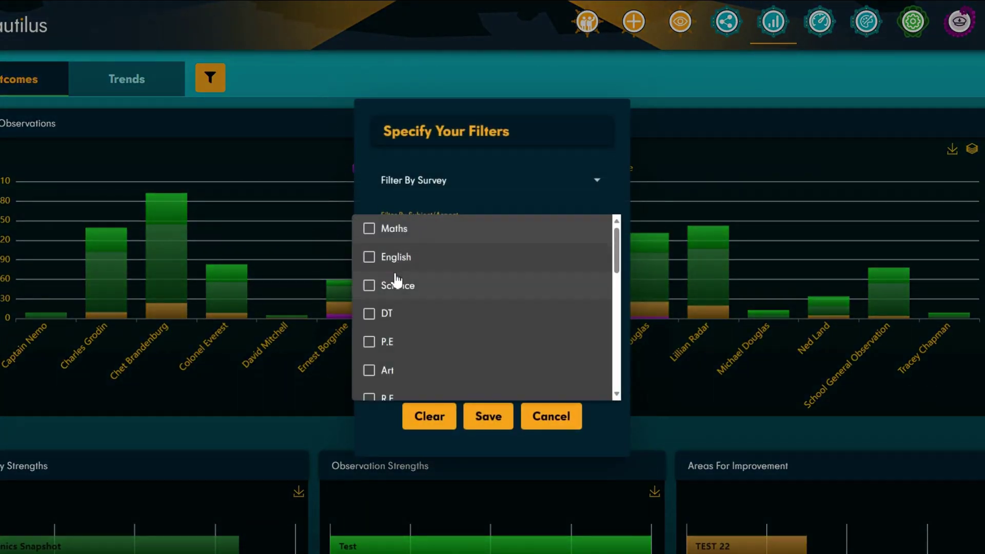
pyautogui.click(392, 268)
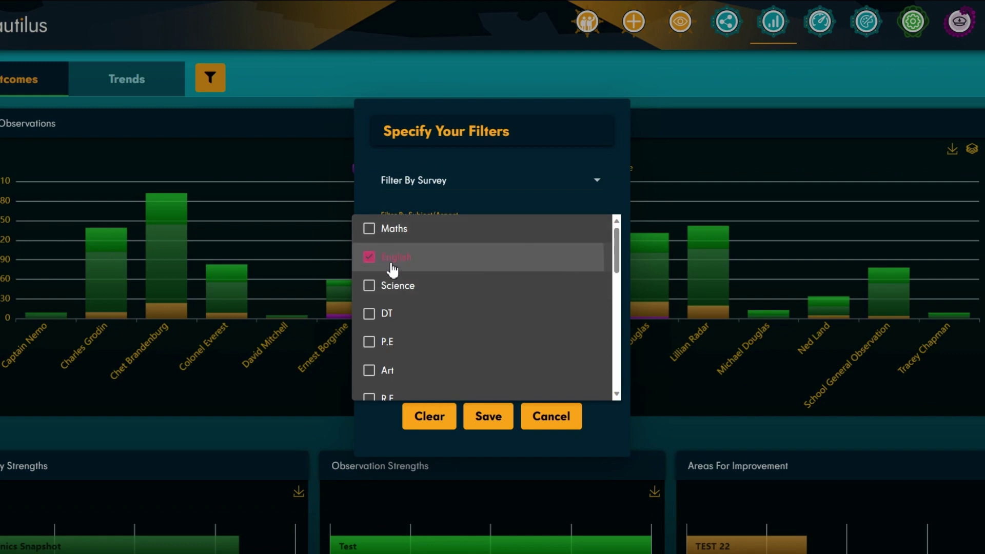
pyautogui.click(488, 423)
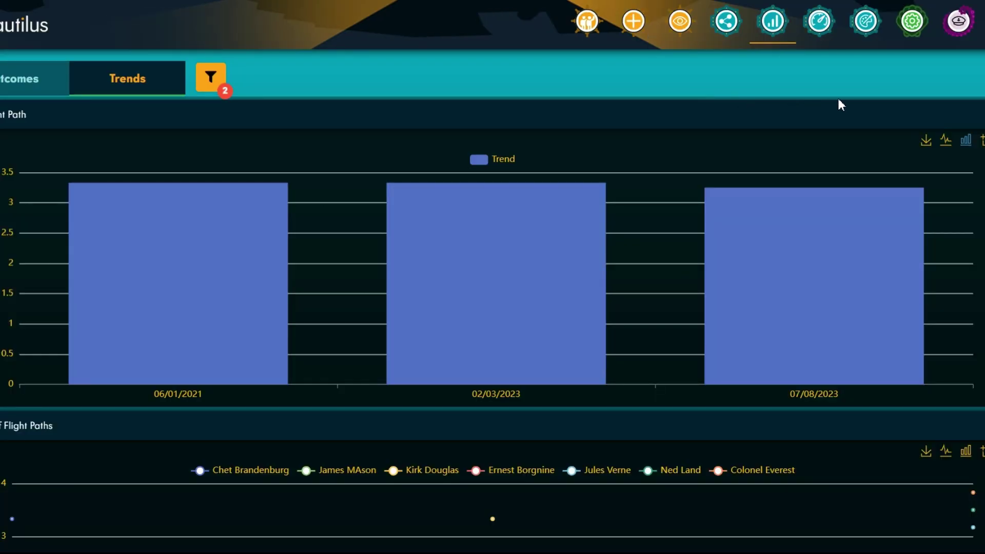
# Step: Open the Gallery of captured pupil work from the palette icon
pyautogui.click(871, 26)
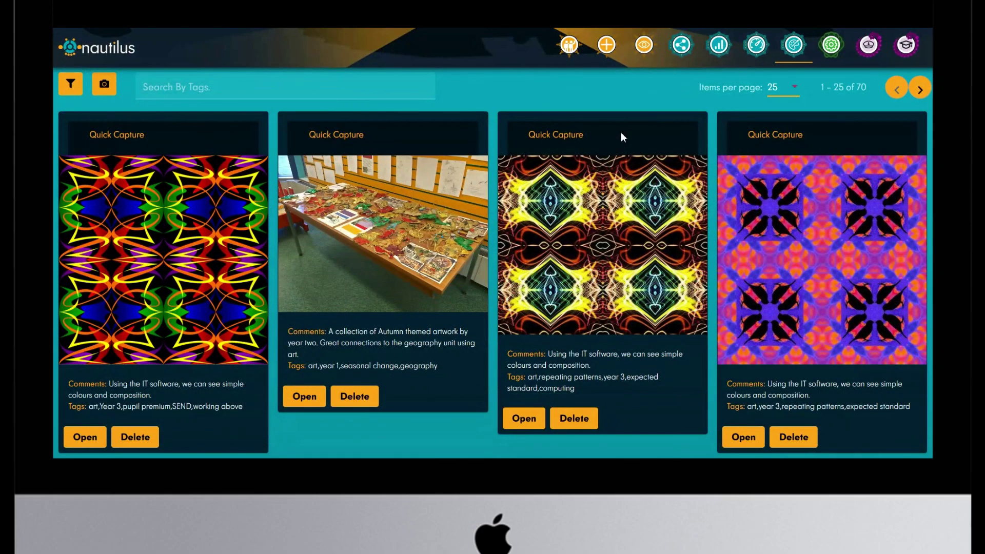
pyautogui.scroll(-3, 622, 132)
pyautogui.scroll(-2, 623, 137)
pyautogui.scroll(-2, 624, 138)
pyautogui.scroll(-2, 622, 132)
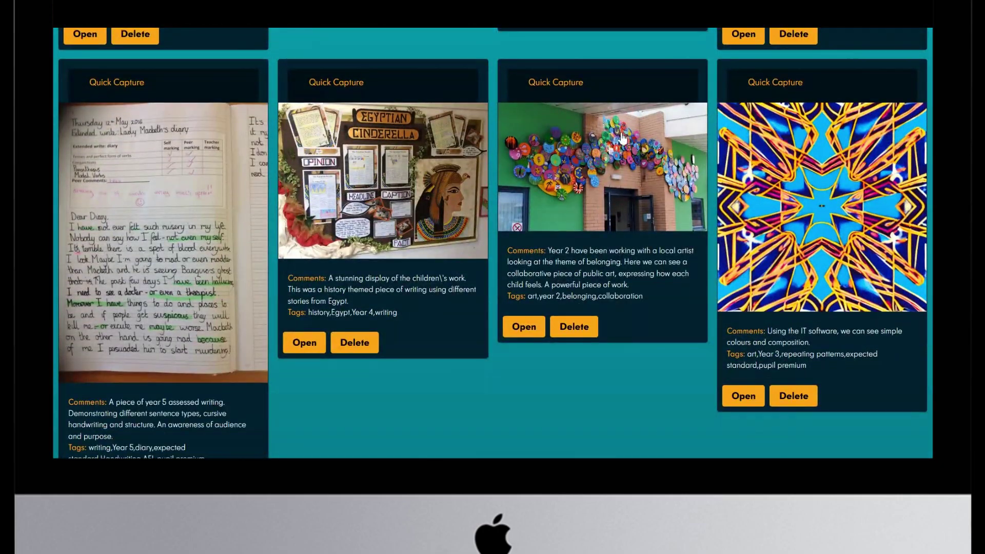
pyautogui.scroll(-2, 621, 137)
pyautogui.scroll(-2, 621, 137)
pyautogui.scroll(-1, 621, 137)
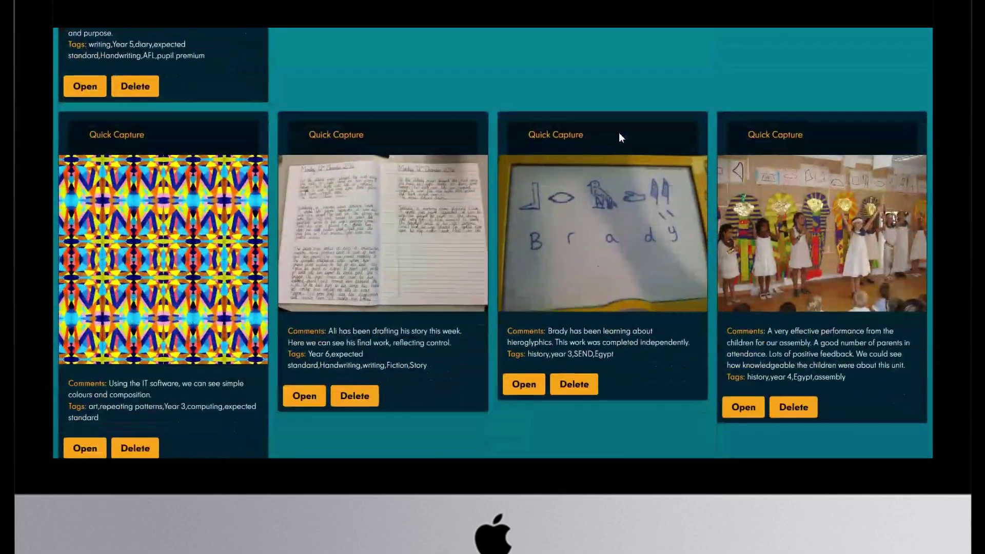
pyautogui.scroll(-1, 621, 137)
pyautogui.scroll(-3, 620, 137)
pyautogui.scroll(-2, 621, 139)
pyautogui.scroll(-1, 621, 141)
pyautogui.scroll(-2, 621, 141)
pyautogui.scroll(-3, 620, 140)
pyautogui.scroll(-2, 621, 140)
pyautogui.scroll(-2, 621, 139)
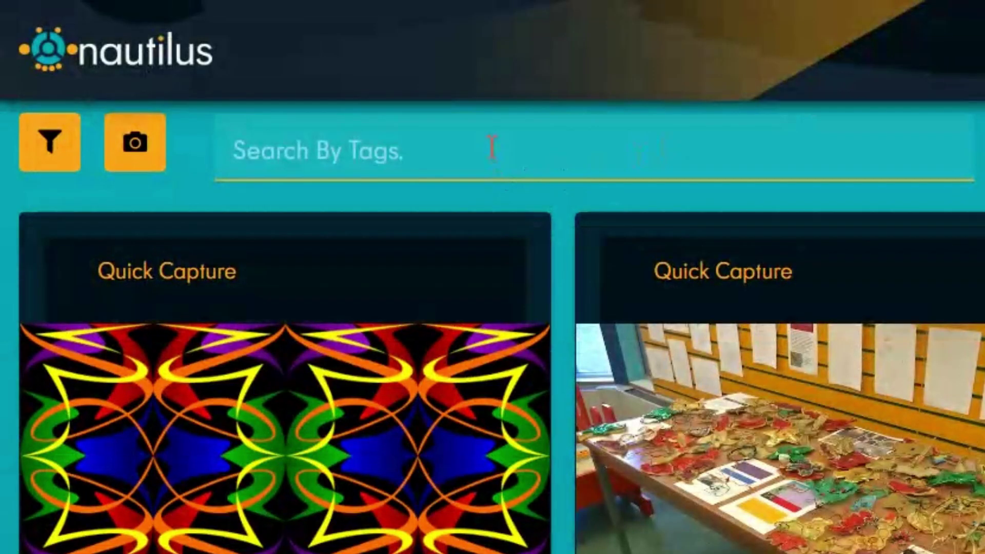
# Step: Search the gallery by tags, preview a pupil work image, then add repeating patterns and SEND tags
pyautogui.click(481, 160)
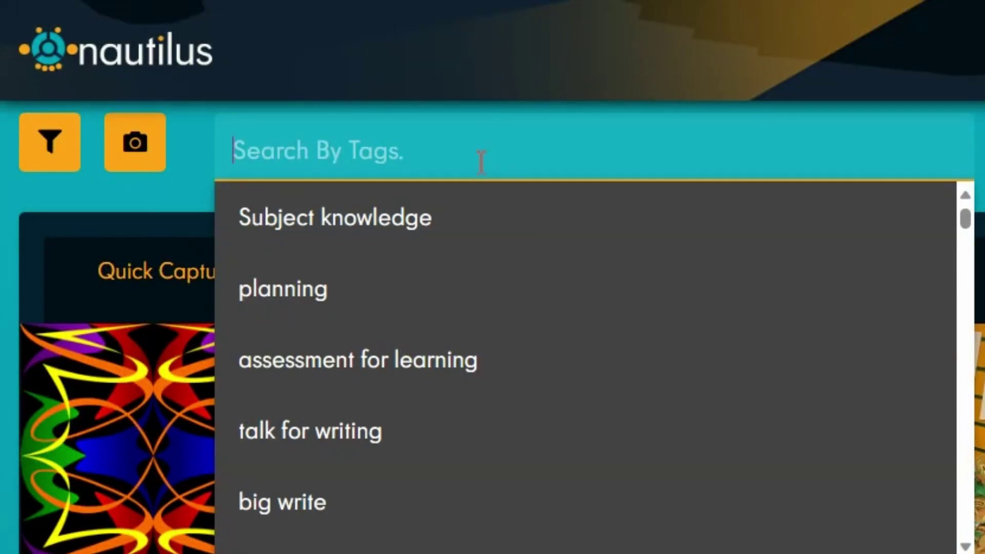
pyautogui.write('Writing')
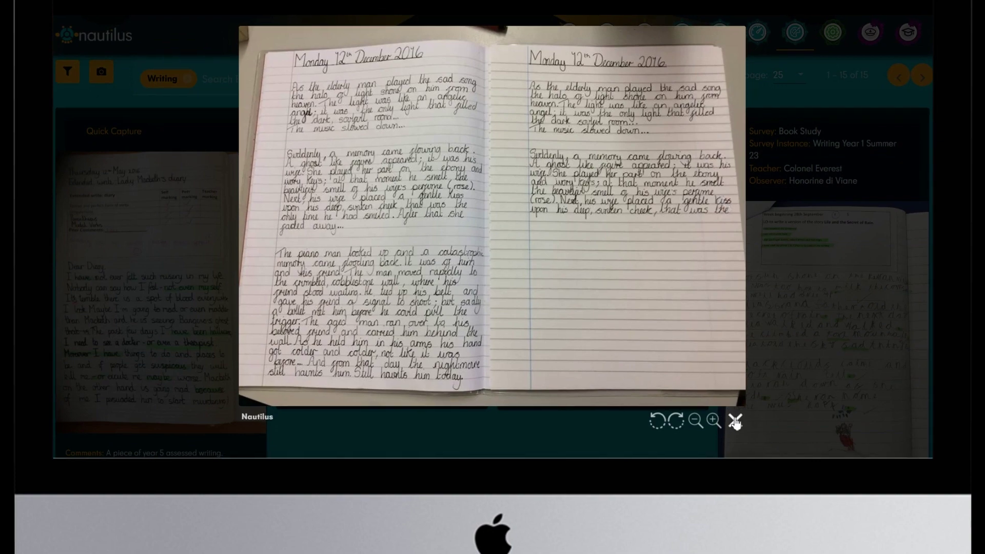
pyautogui.click(723, 210)
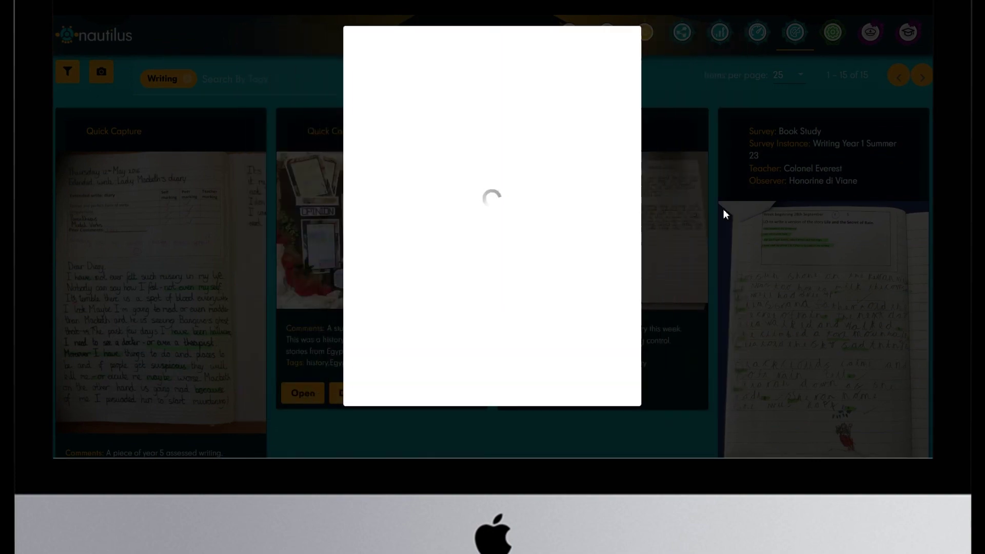
pyautogui.click(625, 420)
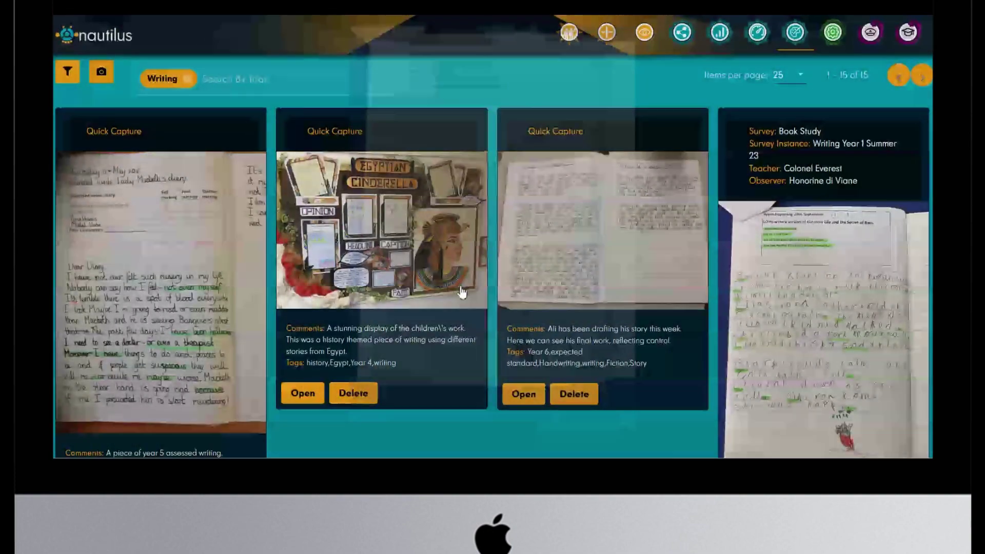
pyautogui.scroll(-3, 451, 281)
pyautogui.scroll(-3, 435, 275)
pyautogui.scroll(-3, 434, 274)
pyautogui.scroll(-3, 435, 273)
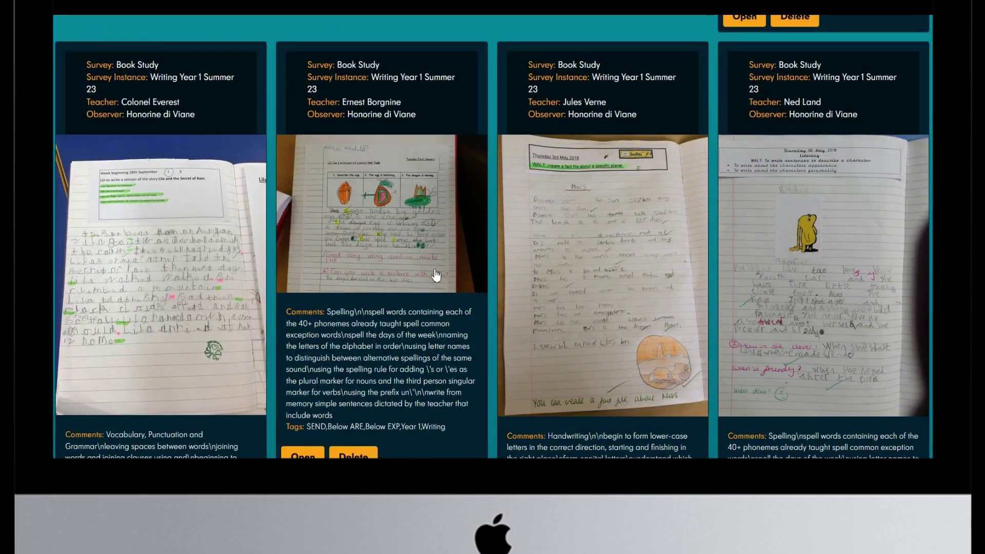
pyautogui.scroll(-1, 435, 275)
pyautogui.scroll(-2, 434, 275)
pyautogui.scroll(-3, 436, 273)
pyautogui.scroll(-2, 436, 270)
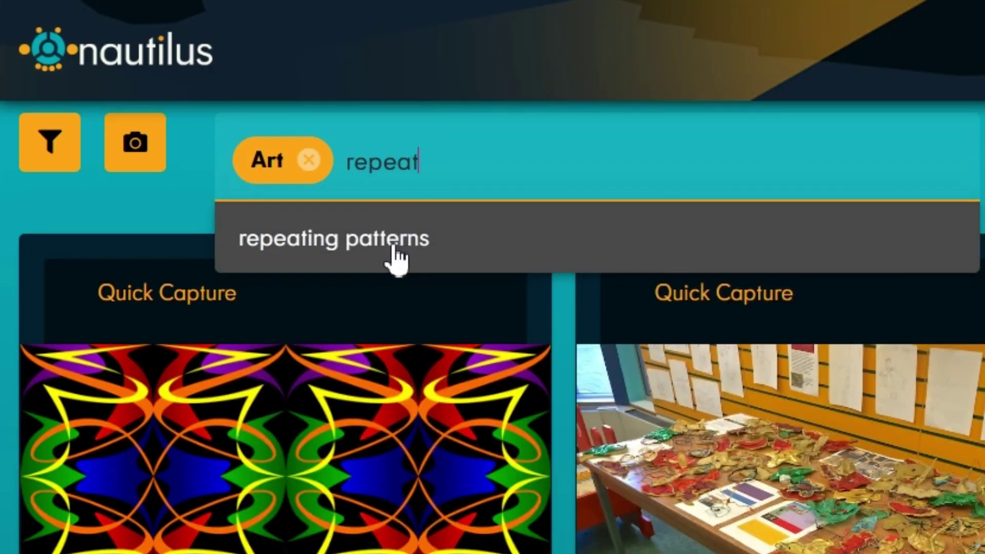
pyautogui.click(394, 258)
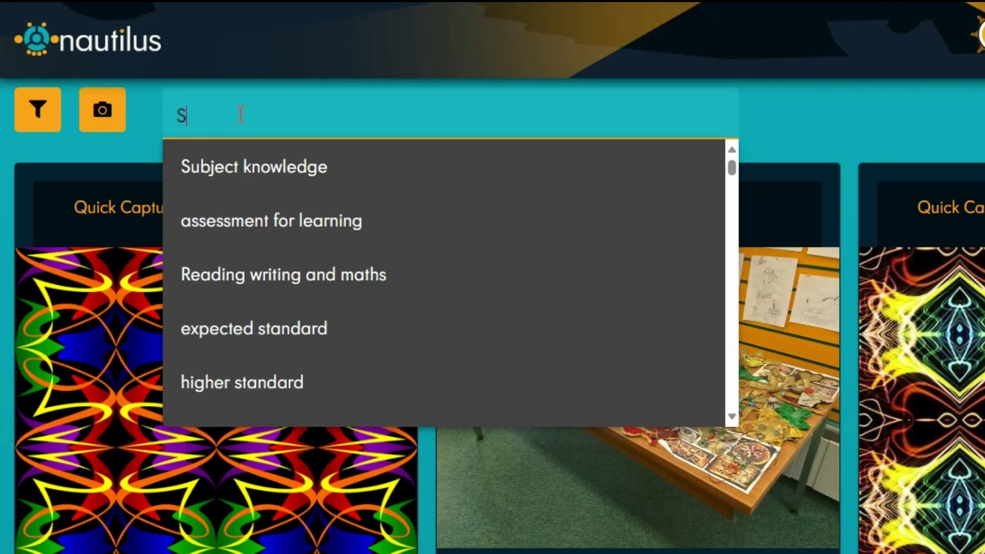
pyautogui.write('END')
pyautogui.press('Return')
pyautogui.scroll(-5, 631, 105)
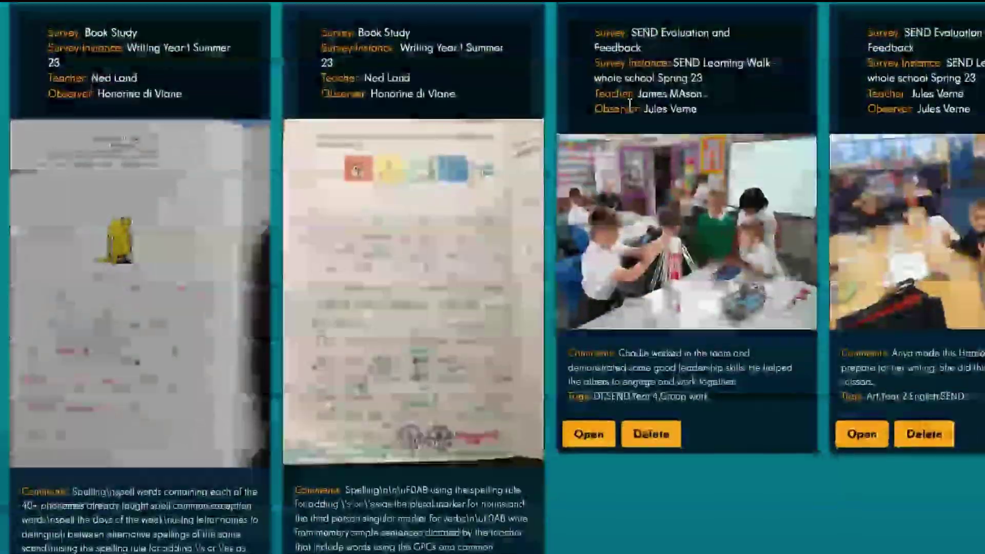
pyautogui.scroll(-3, 626, 104)
pyautogui.scroll(-3, 626, 104)
pyautogui.scroll(-3, 626, 104)
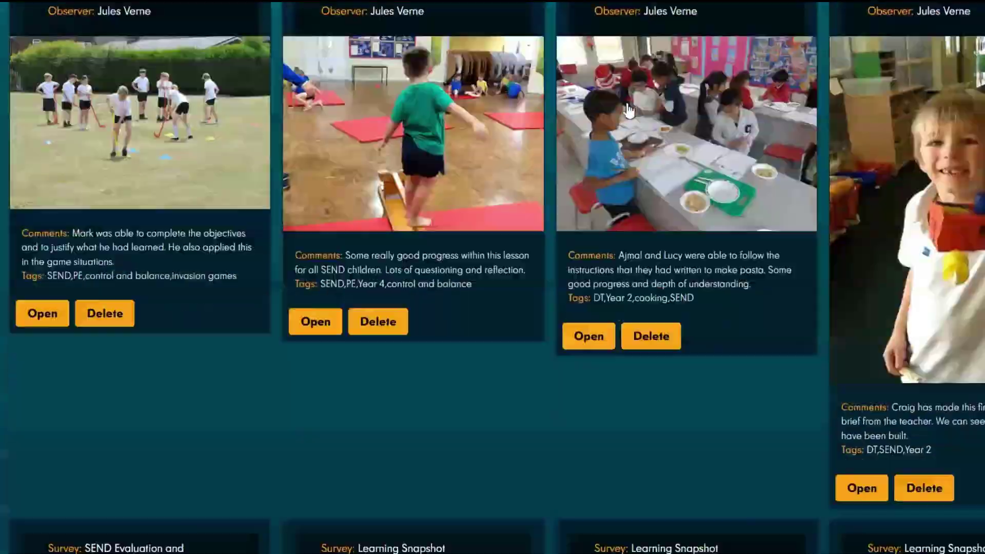
pyautogui.scroll(-3, 626, 104)
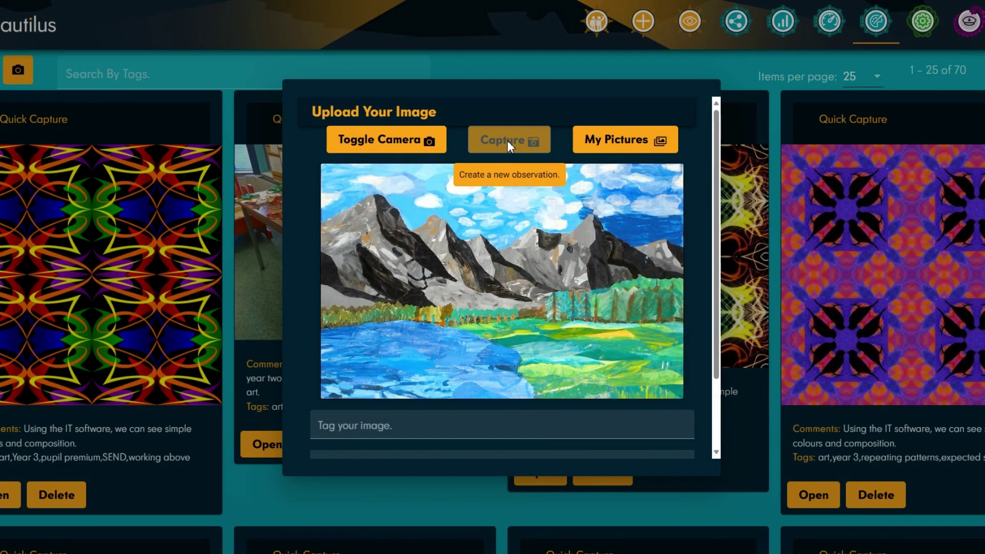
pyautogui.scroll(-2, 504, 302)
# Step: Tag the landscape painting Art, year 5, landscape and painting, and begin its comment
pyautogui.click(455, 335)
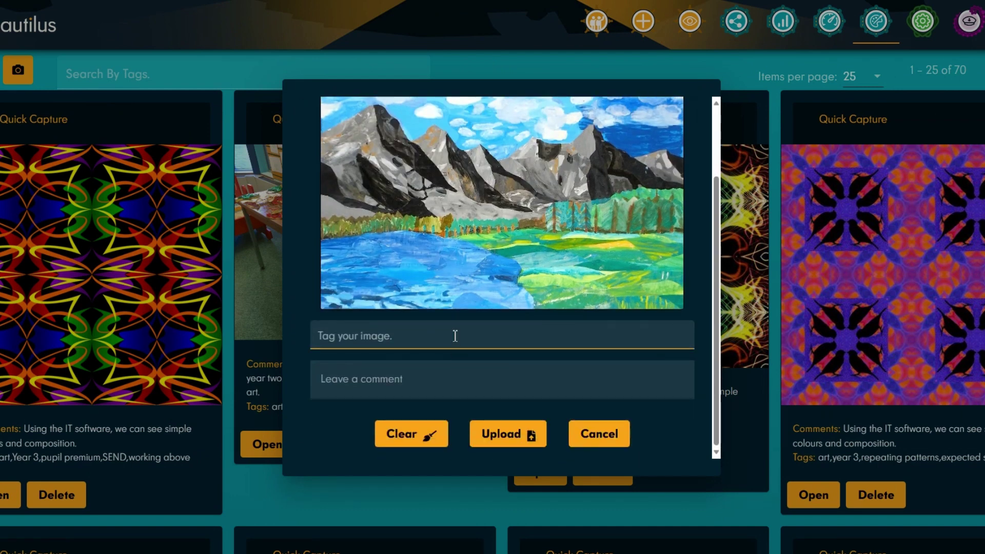
pyautogui.write('Art')
pyautogui.press('Return')
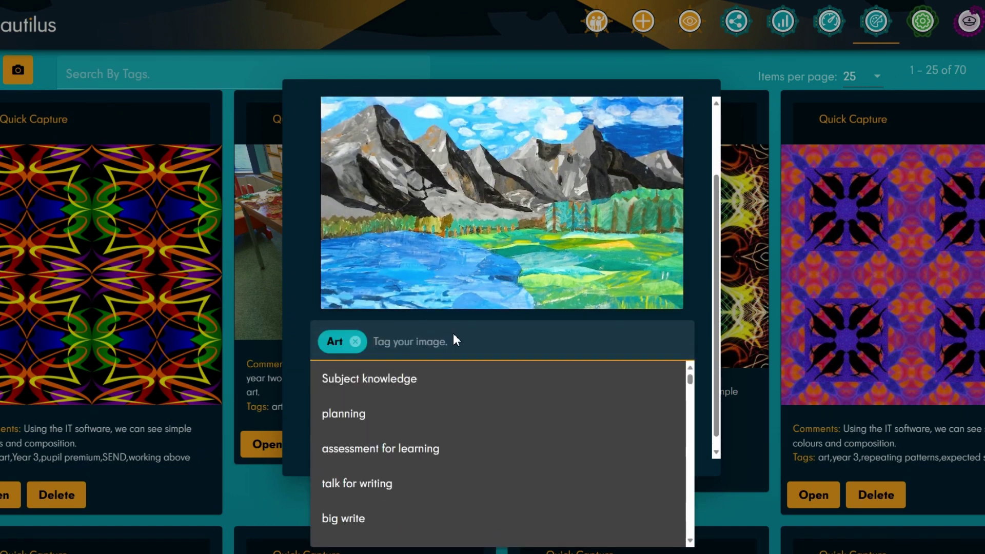
pyautogui.write('year 5')
pyautogui.press('Return')
pyautogui.write('landsca')
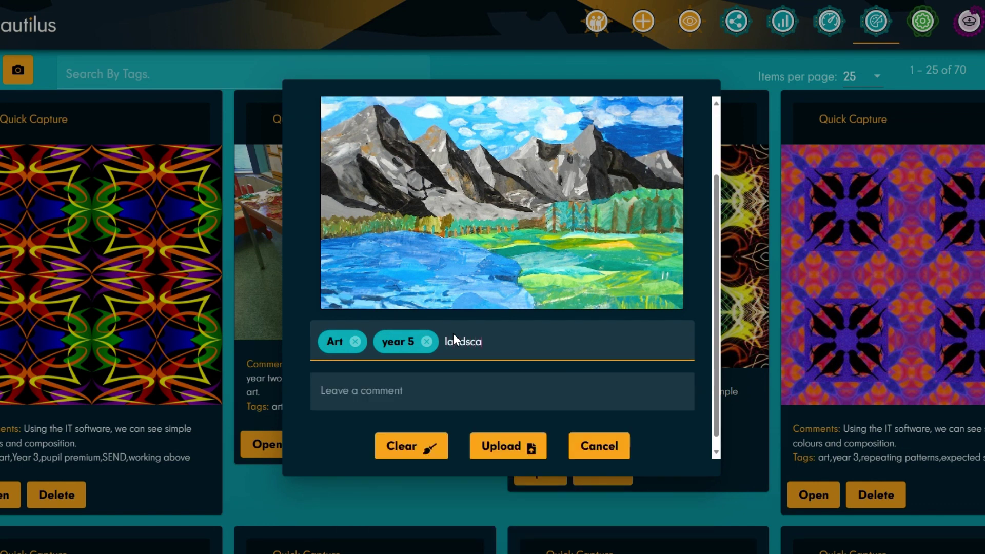
pyautogui.write('pe')
pyautogui.press('Return')
pyautogui.write('pa')
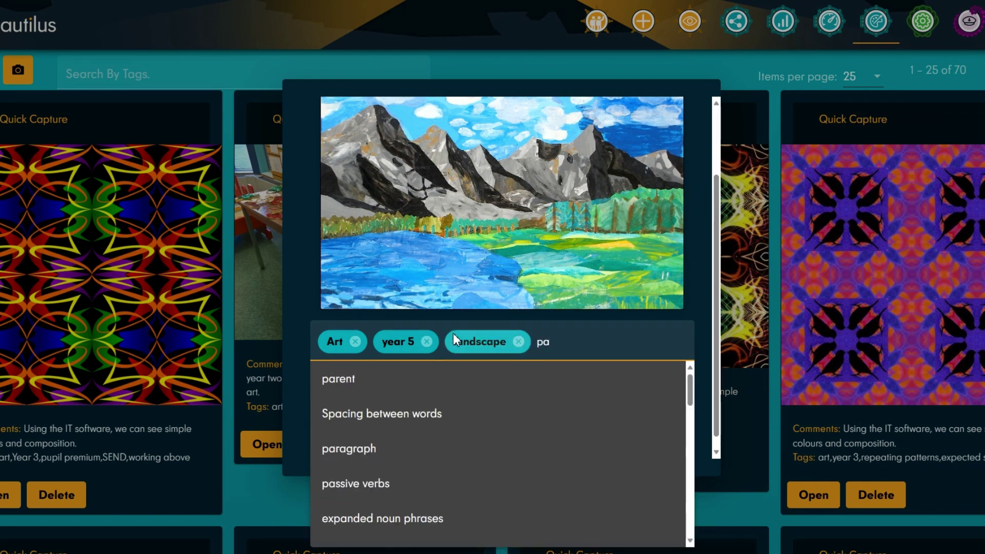
pyautogui.write('in')
pyautogui.click(376, 391)
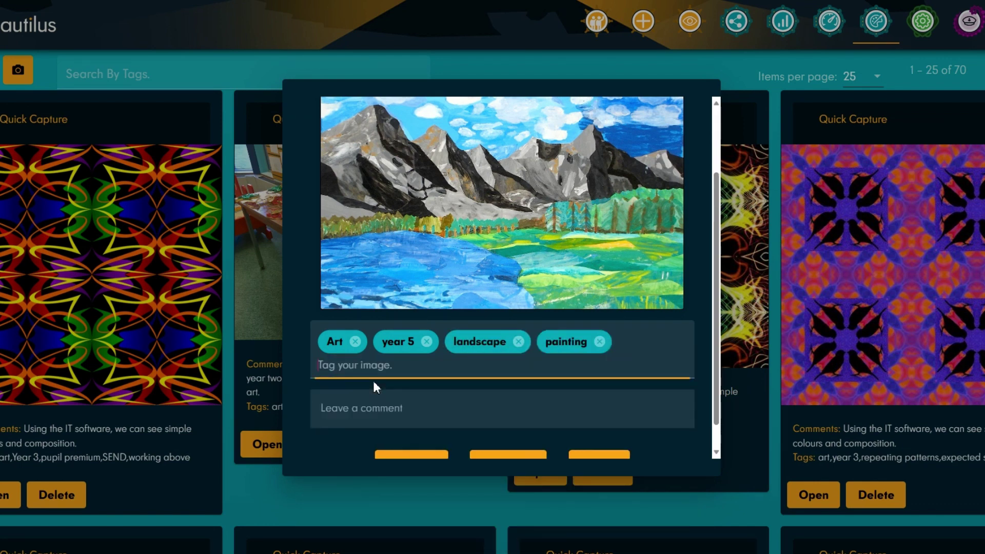
pyautogui.click(392, 409)
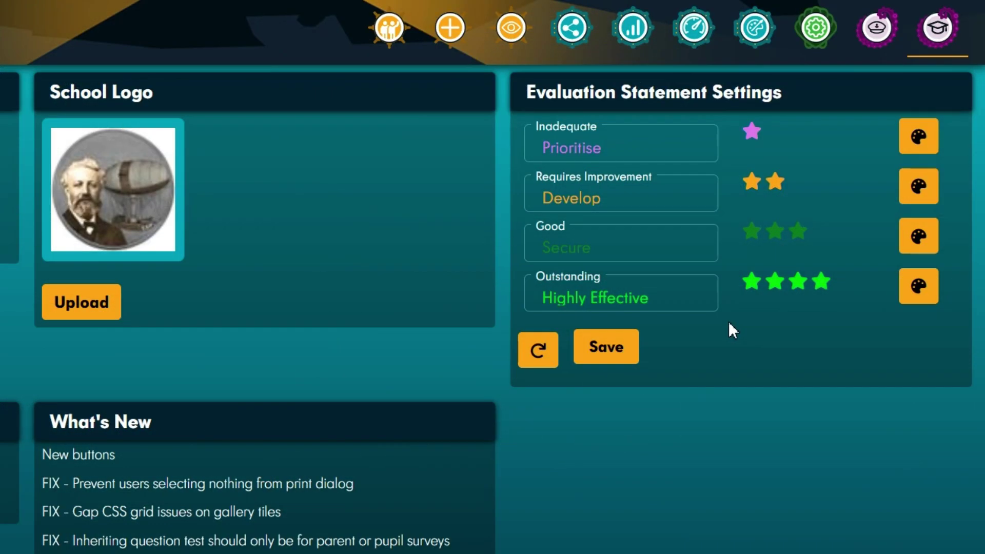
# Step: Change the Good rating's colour to a brighter green with the colour picker
pyautogui.click(920, 236)
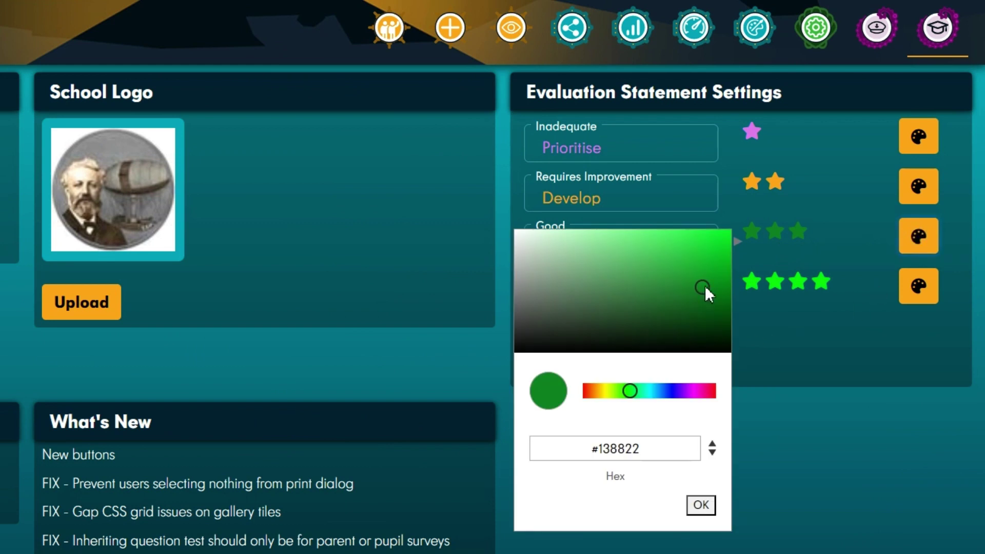
pyautogui.moveTo(705, 287); pyautogui.dragTo(701, 276)
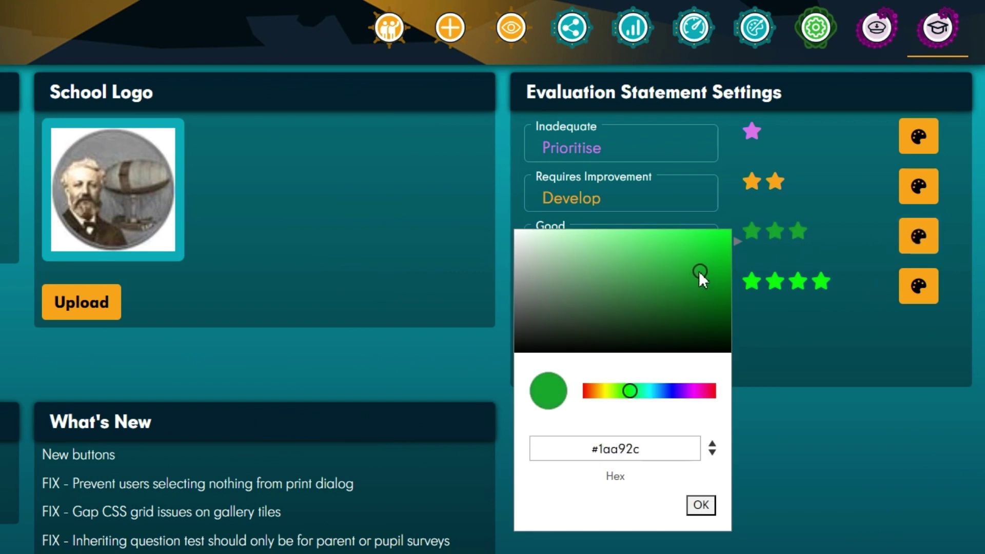
pyautogui.click(697, 507)
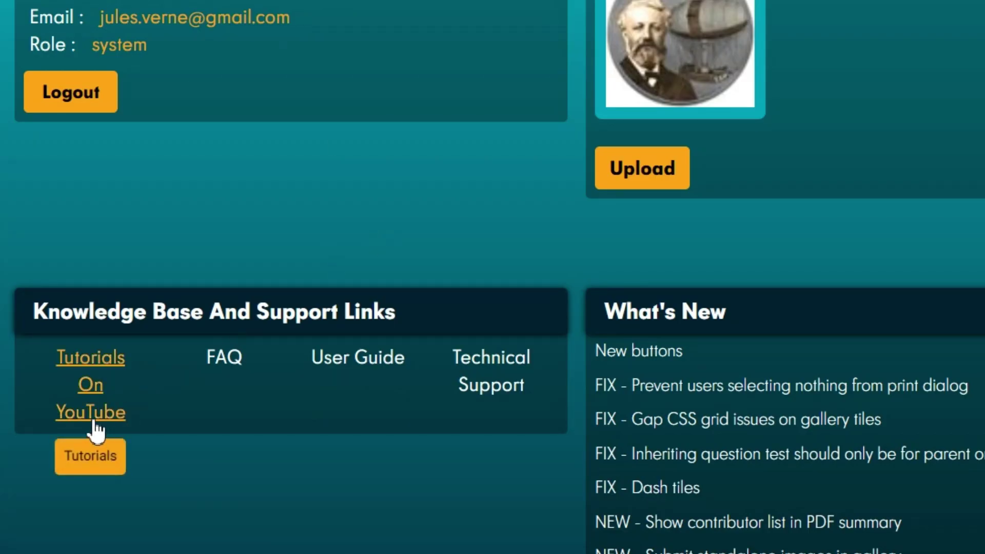
# Step: Follow the Tutorials On YouTube link to the Nautilus Education channel
pyautogui.click(93, 416)
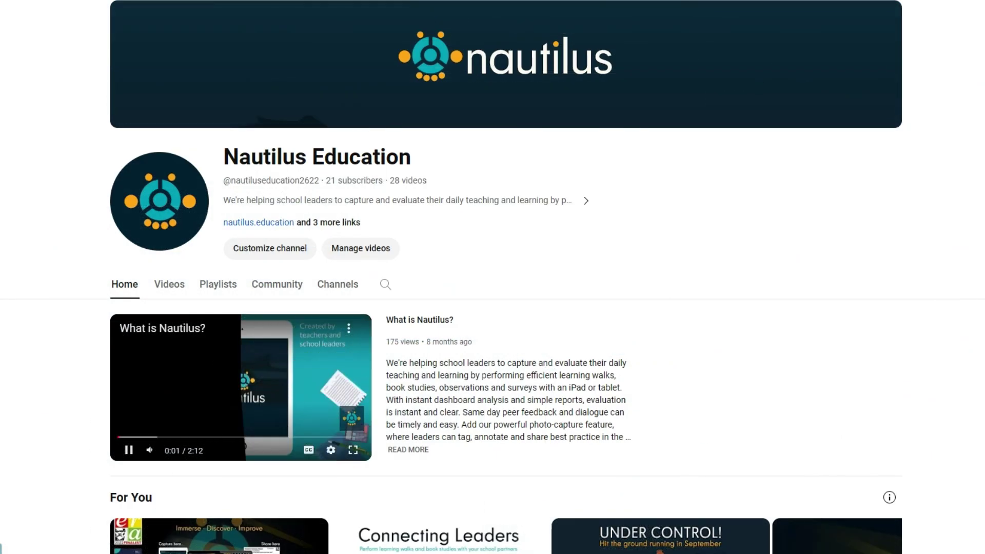
pyautogui.scroll(-2, 552, 310)
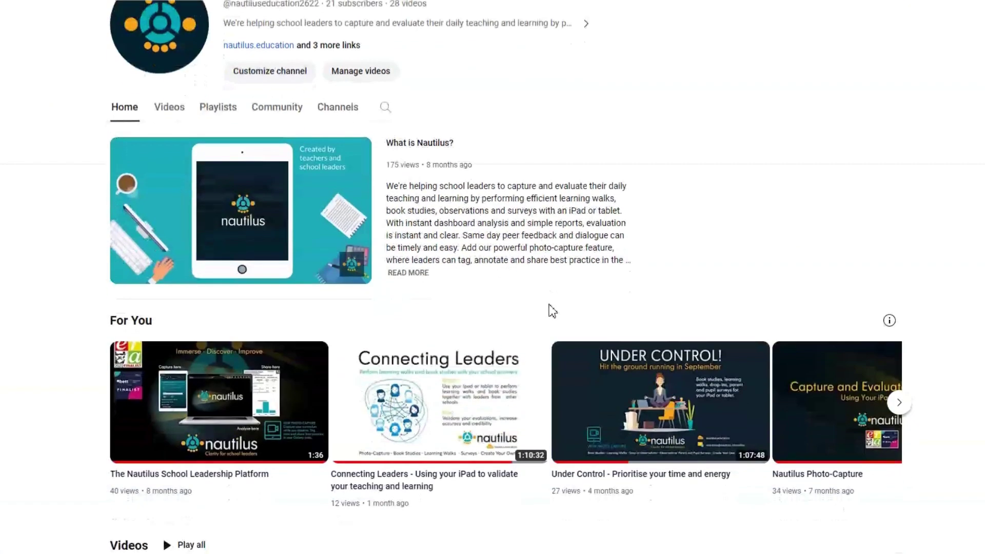
pyautogui.scroll(-1, 551, 309)
pyautogui.scroll(-1, 551, 310)
pyautogui.scroll(-1, 551, 310)
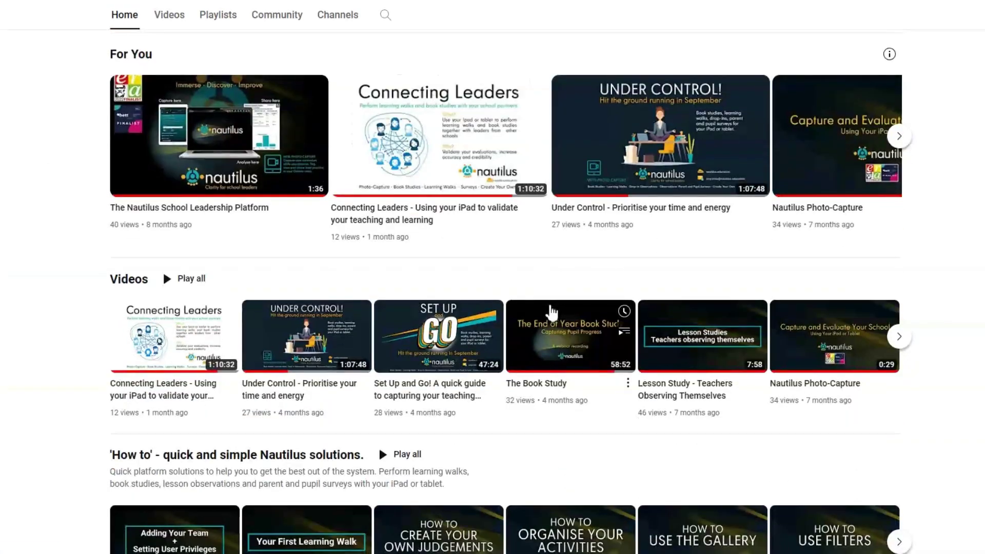
pyautogui.scroll(-2, 551, 310)
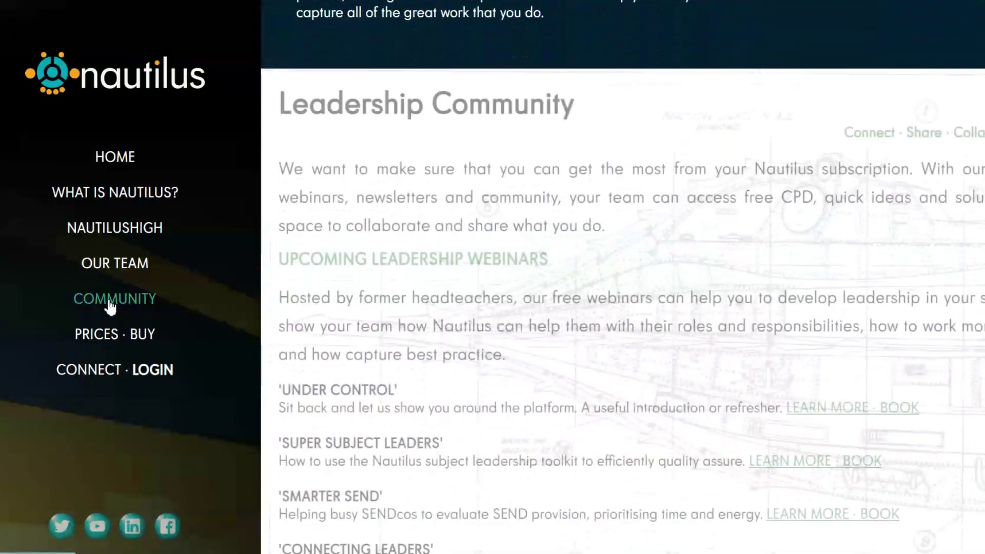
pyautogui.scroll(-2, 542, 311)
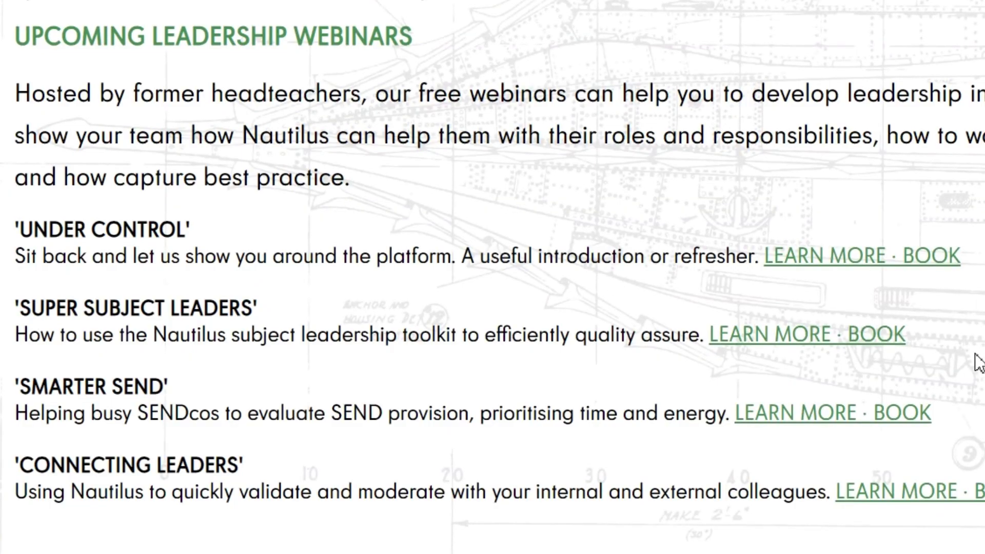
# Step: Book the Smarter SEND webinar for the Wednesday, December 20th 2023 session
pyautogui.click(891, 423)
pyautogui.click(570, 238)
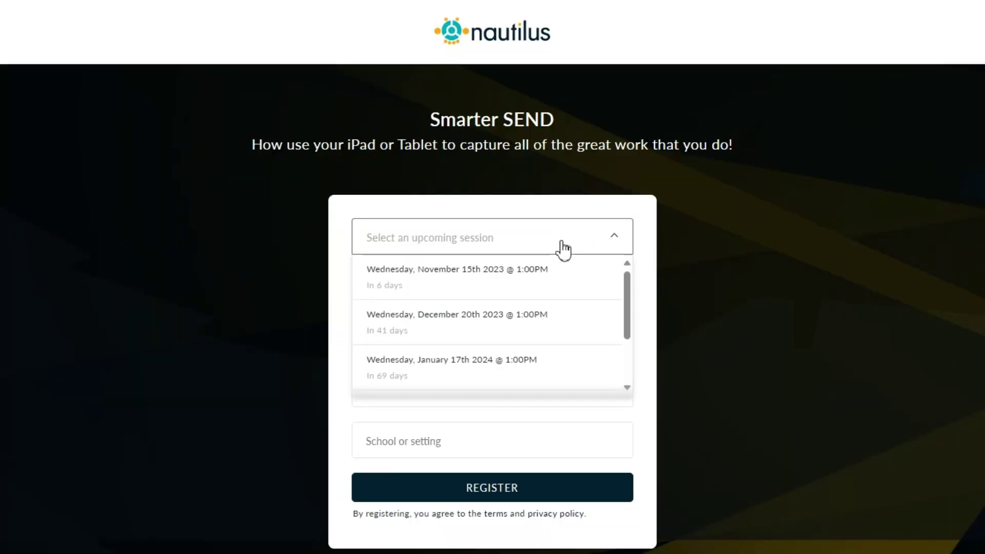
pyautogui.click(493, 332)
pyautogui.scroll(-5, 828, 371)
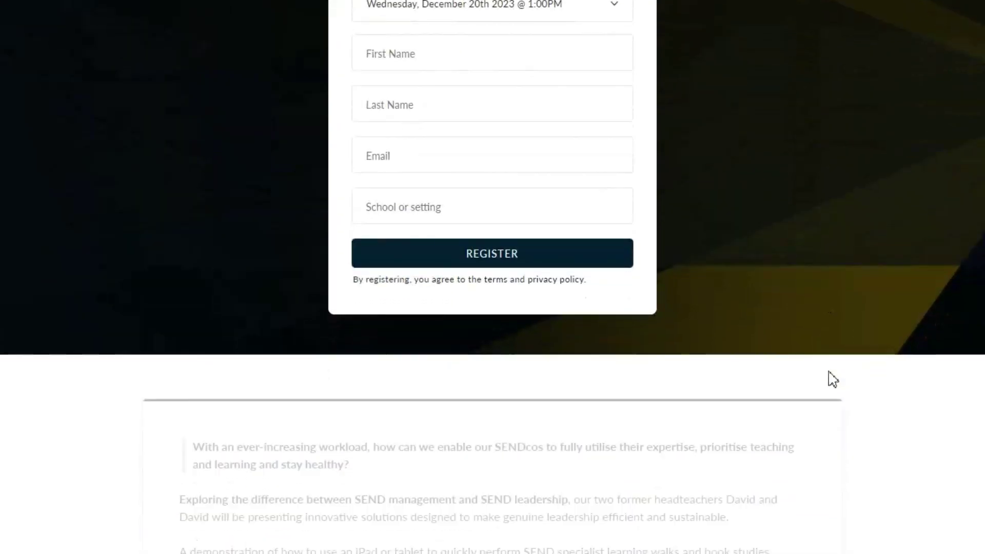
pyautogui.scroll(-3, 832, 380)
pyautogui.scroll(-2, 831, 381)
pyautogui.scroll(-2, 831, 383)
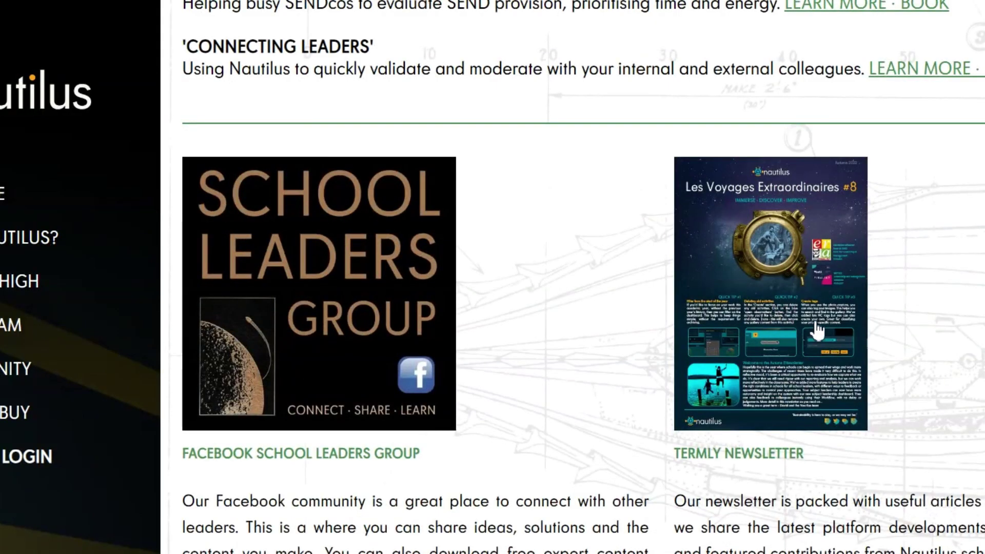
# Step: Open the Nautilus Summer 2023 termly newsletter from the Community page
pyautogui.click(812, 330)
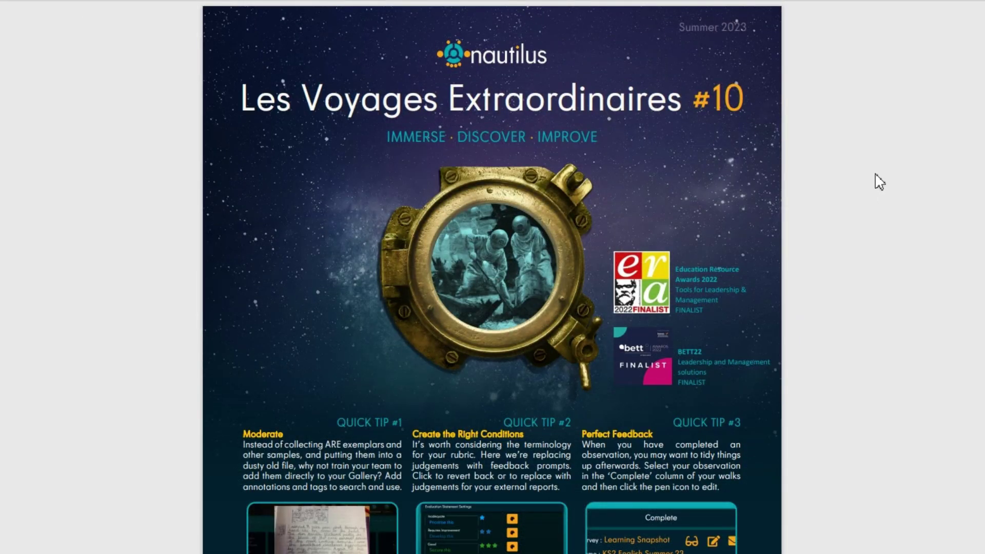
pyautogui.scroll(-2, 880, 182)
pyautogui.scroll(-3, 880, 181)
pyautogui.scroll(-4, 877, 183)
pyautogui.scroll(-2, 873, 185)
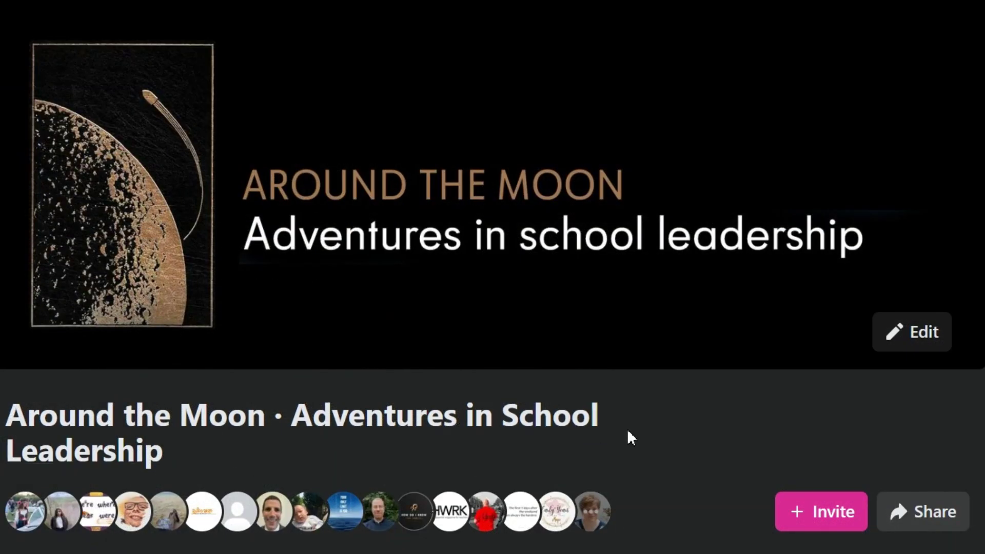
pyautogui.scroll(-5, 627, 438)
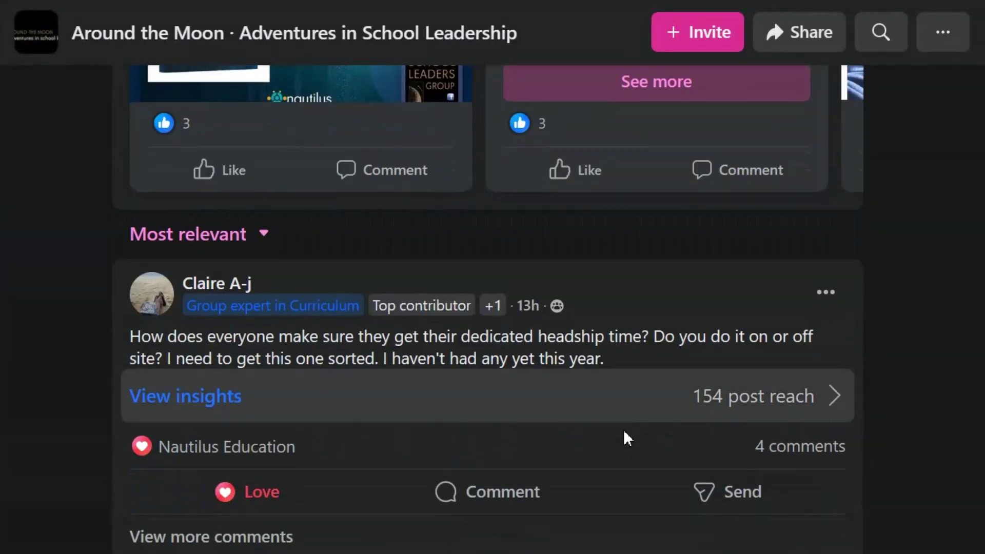
pyautogui.scroll(-3, 625, 439)
pyautogui.scroll(-1, 625, 439)
pyautogui.scroll(-3, 625, 439)
pyautogui.scroll(-3, 625, 439)
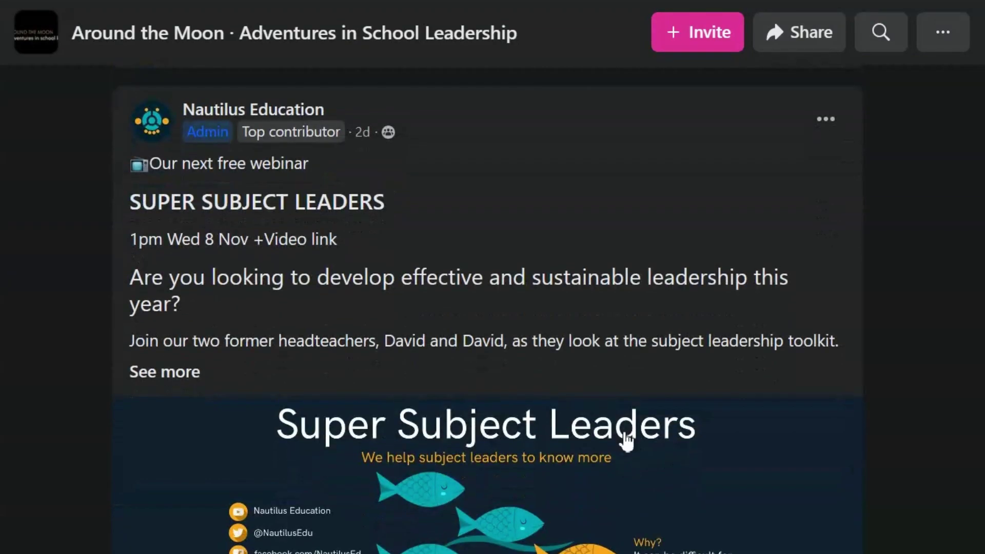
pyautogui.scroll(-2, 625, 441)
# Step: Search the Around the Moon Facebook group for #nautil posts
pyautogui.click(881, 31)
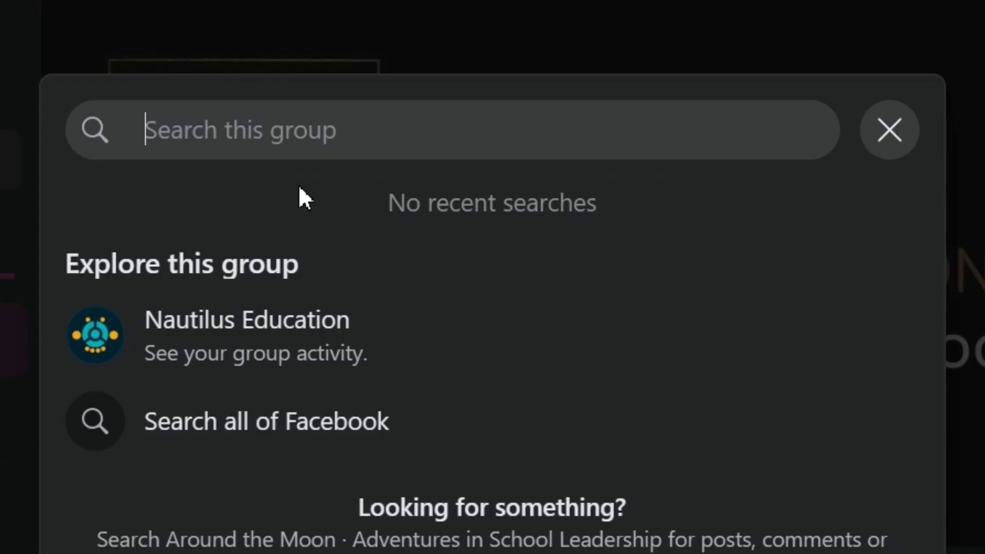
pyautogui.write('#nautil')
pyautogui.scroll(-3, 308, 221)
pyautogui.scroll(-1, 308, 225)
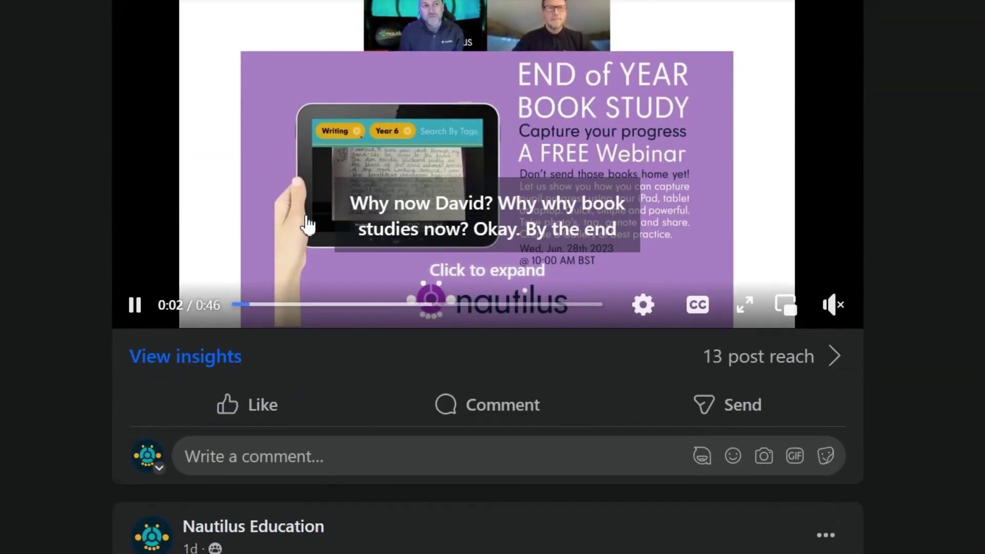
pyautogui.scroll(-2, 305, 225)
pyautogui.scroll(-1, 305, 225)
pyautogui.scroll(-3, 306, 224)
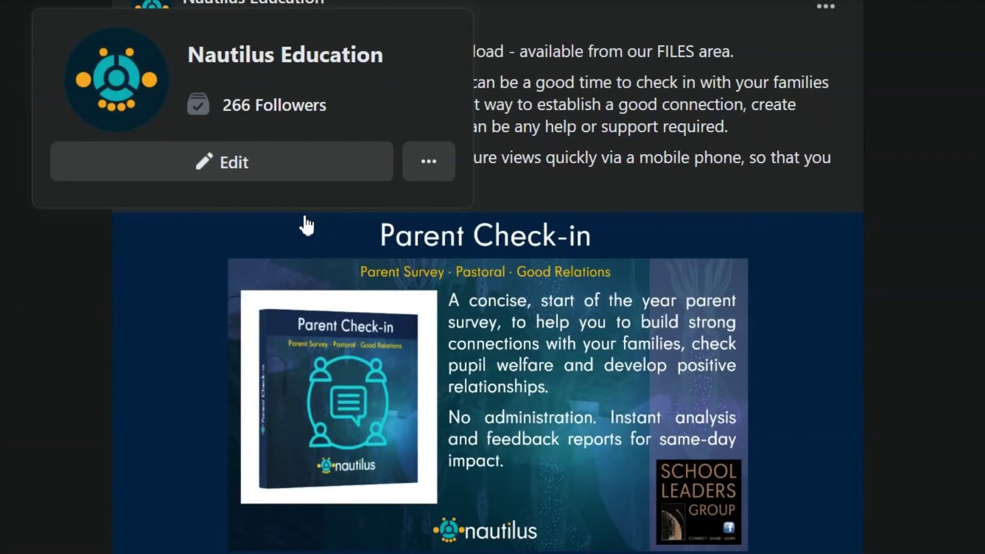
pyautogui.scroll(-2, 616, 309)
pyautogui.scroll(-3, 613, 308)
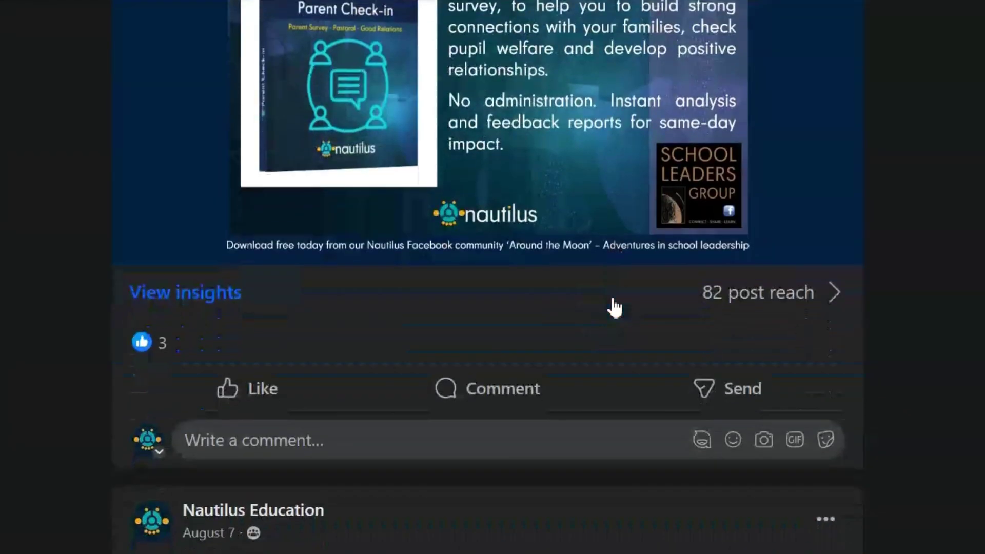
pyautogui.scroll(-4, 612, 308)
pyautogui.scroll(-2, 608, 310)
pyautogui.scroll(-1, 606, 309)
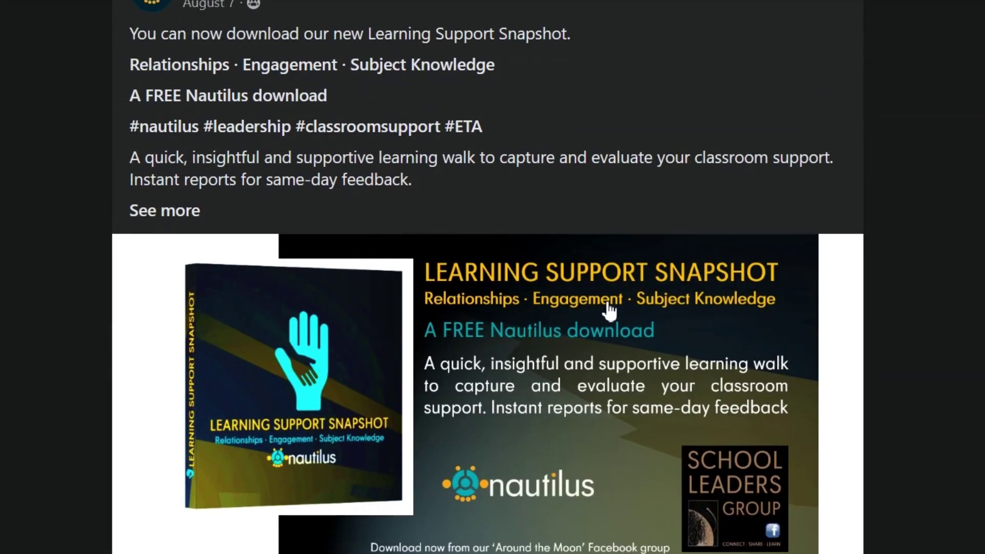
pyautogui.scroll(-3, 608, 310)
pyautogui.scroll(-3, 607, 311)
pyautogui.scroll(-1, 607, 311)
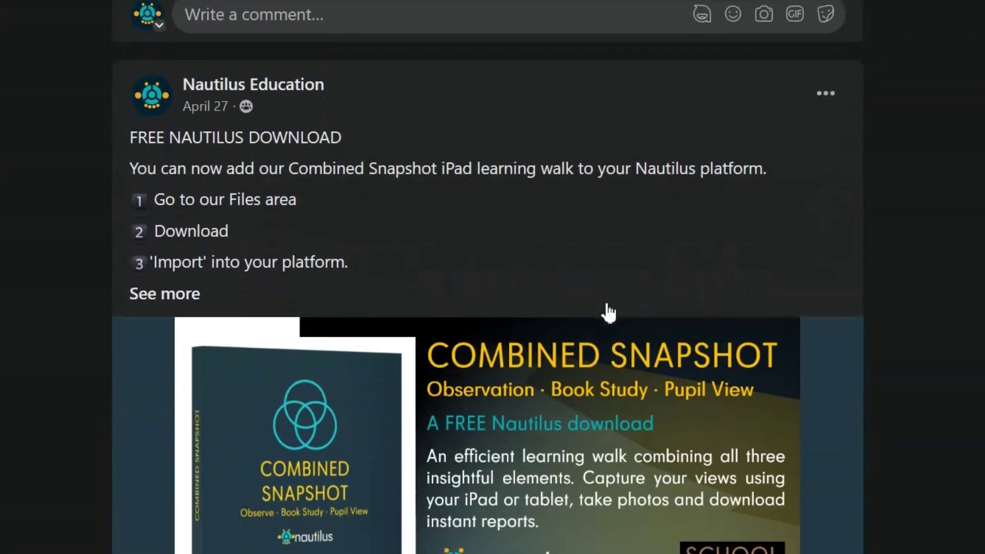
pyautogui.scroll(-1, 608, 312)
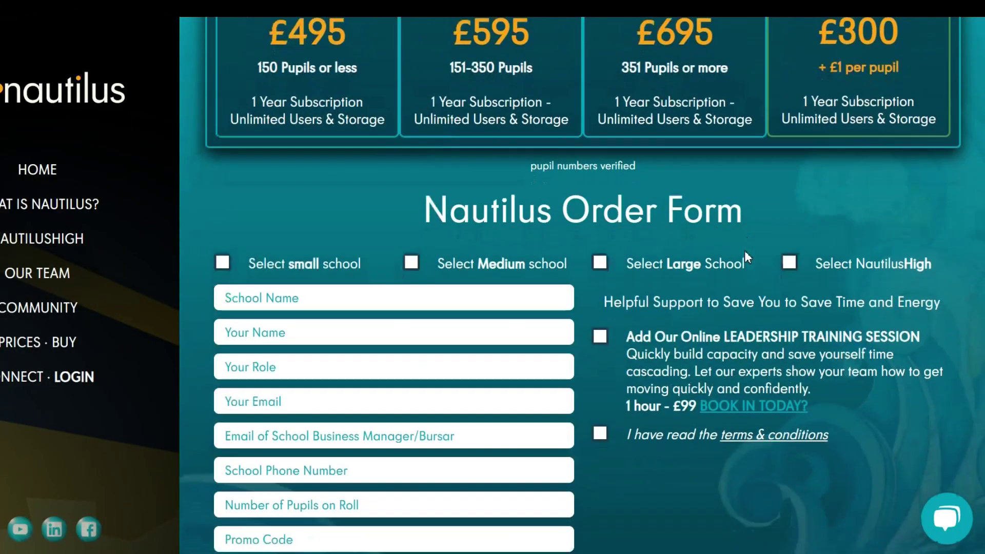